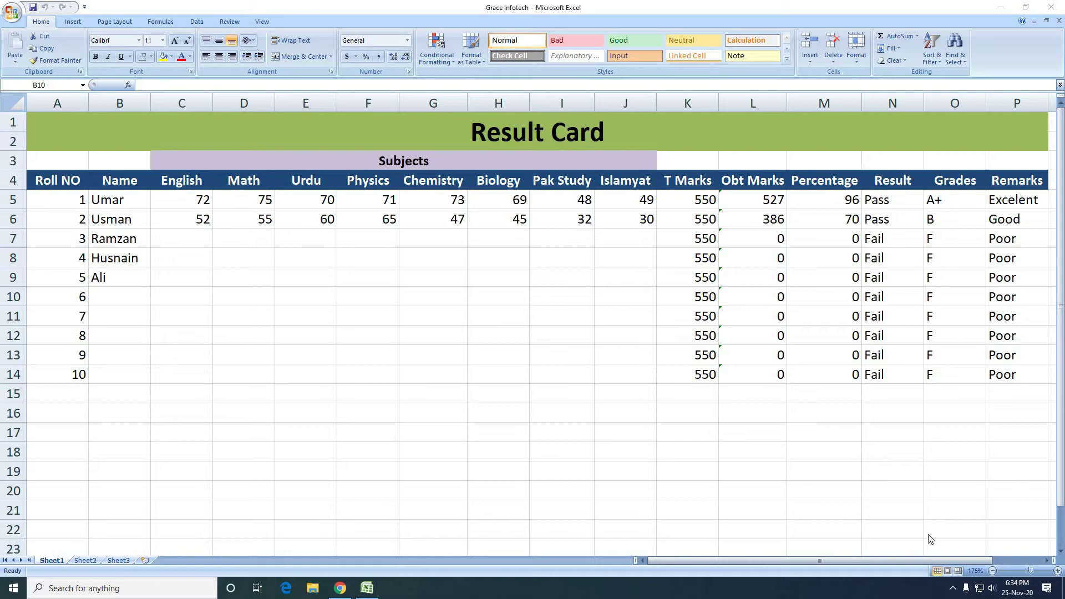
# Review the Result Card header row and select the empty heading cell after Remarks
pyautogui.click(927, 561)
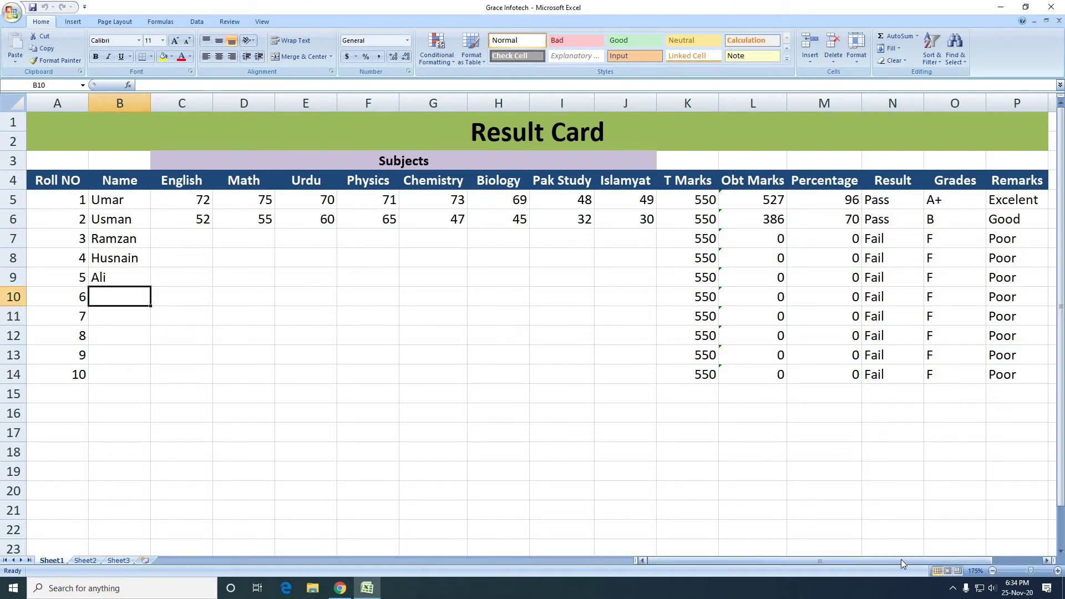
pyautogui.moveTo(901, 563); pyautogui.dragTo(955, 563)
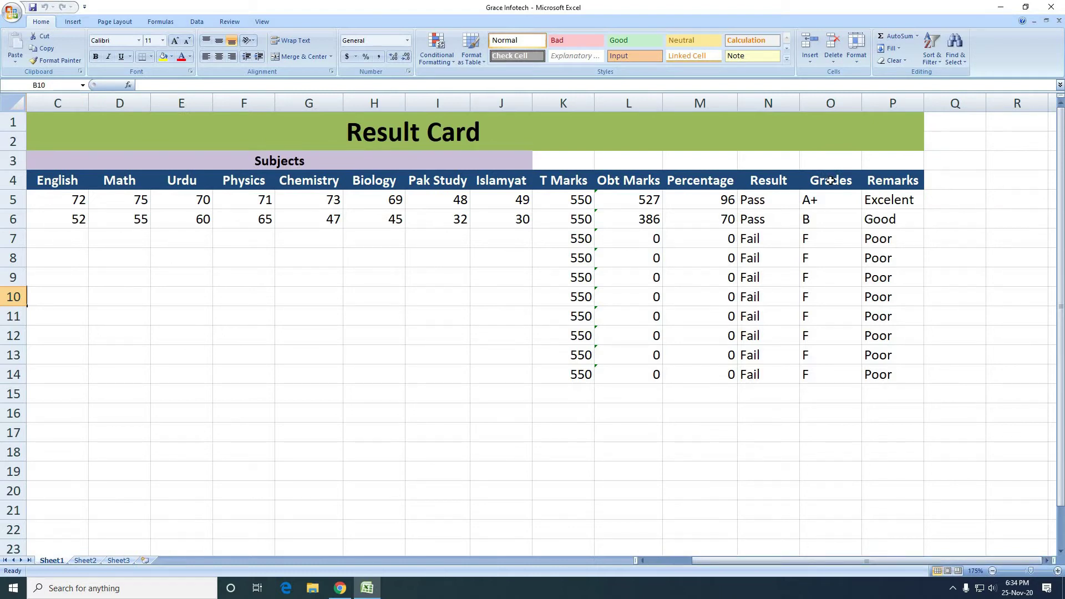
pyautogui.click(830, 180)
pyautogui.click(777, 181)
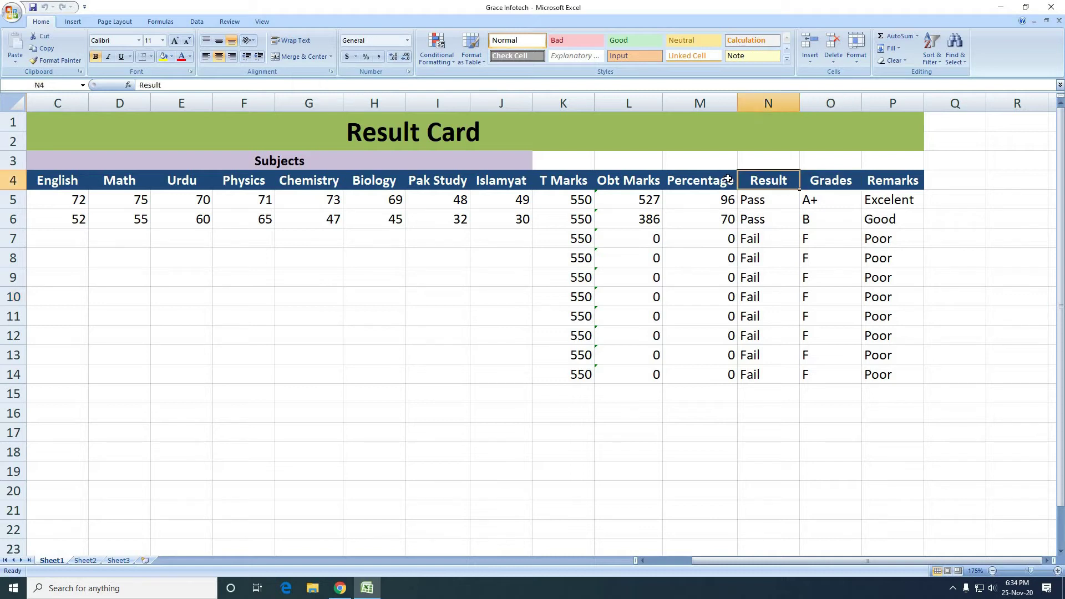
pyautogui.click(726, 180)
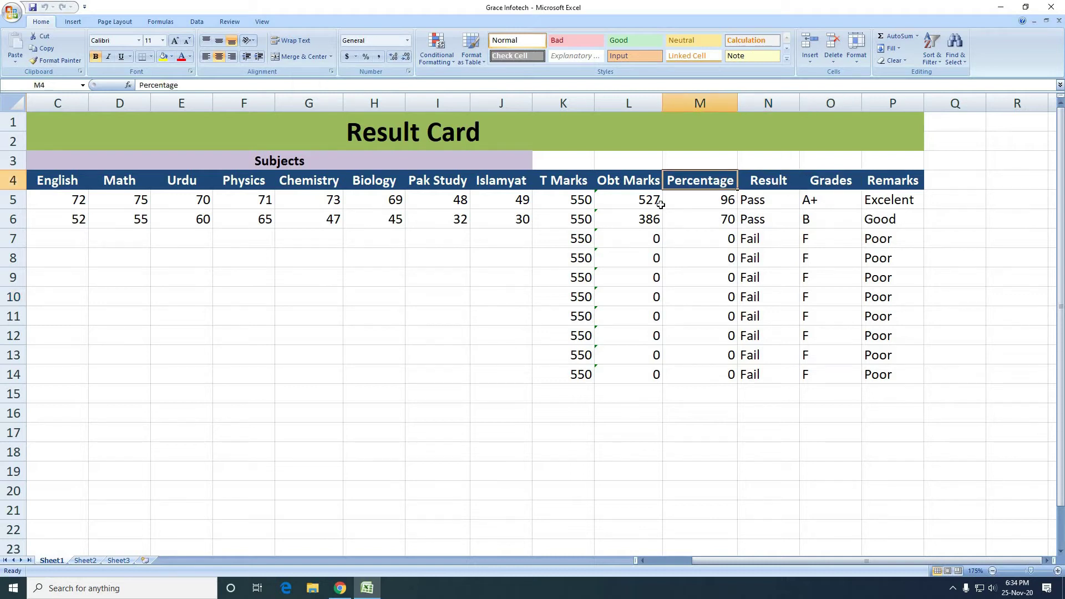
pyautogui.click(638, 179)
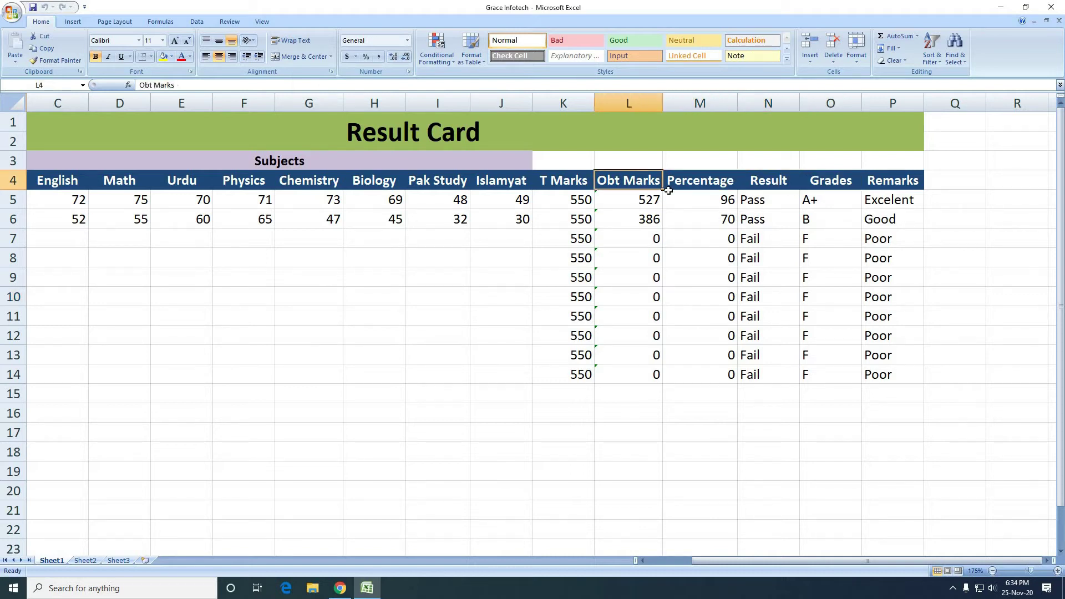
pyautogui.click(892, 181)
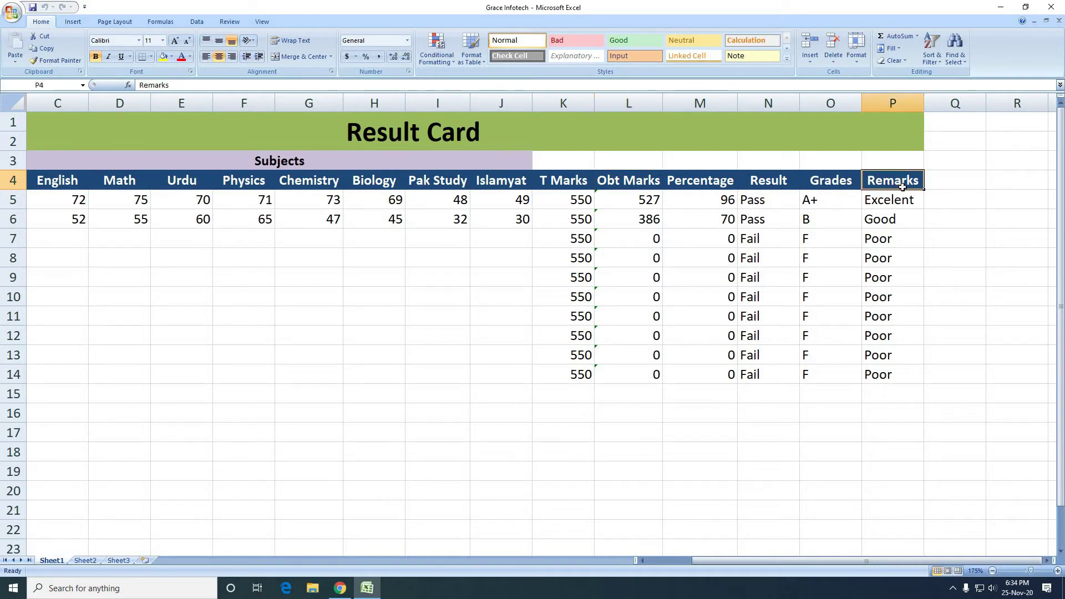
pyautogui.click(934, 181)
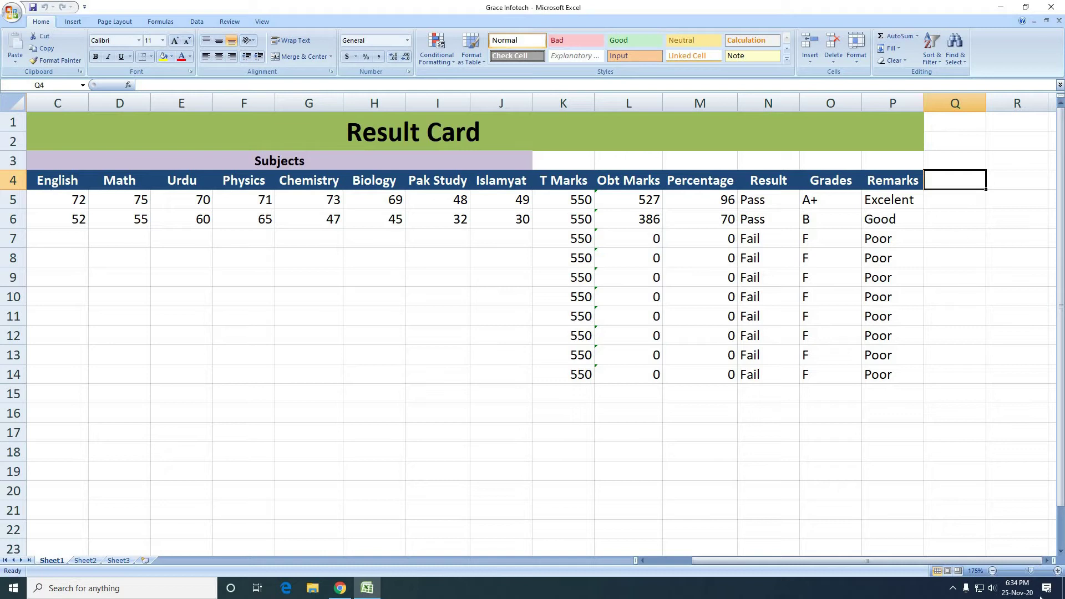
pyautogui.click(1047, 561)
pyautogui.click(1047, 561)
pyautogui.click(1046, 561)
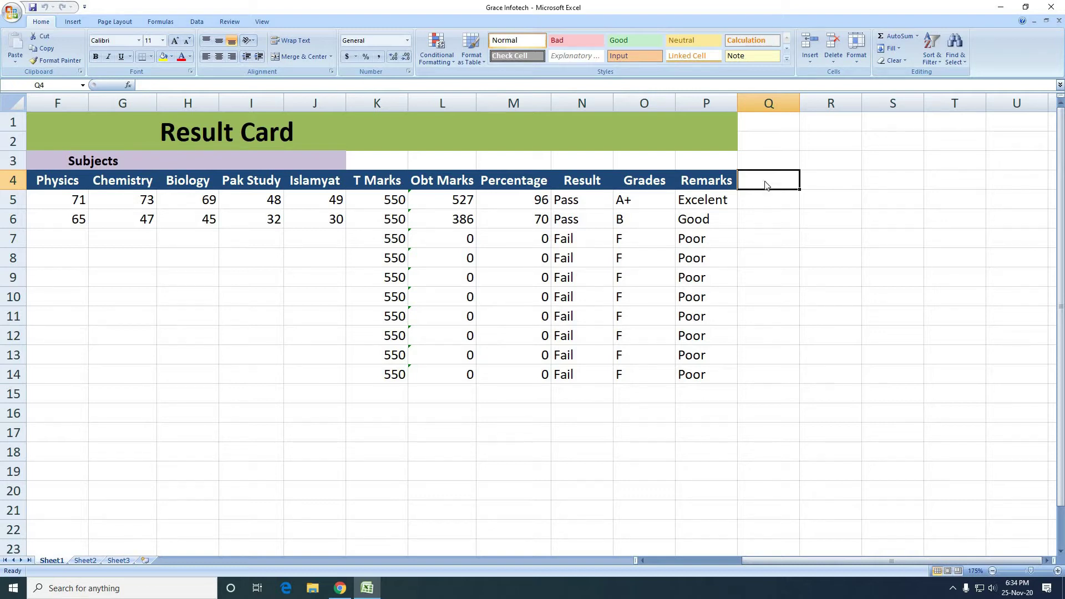
# Enter the headings Average, Maximam and Minimam in Q4, R4 and S4
pyautogui.write('Avera')
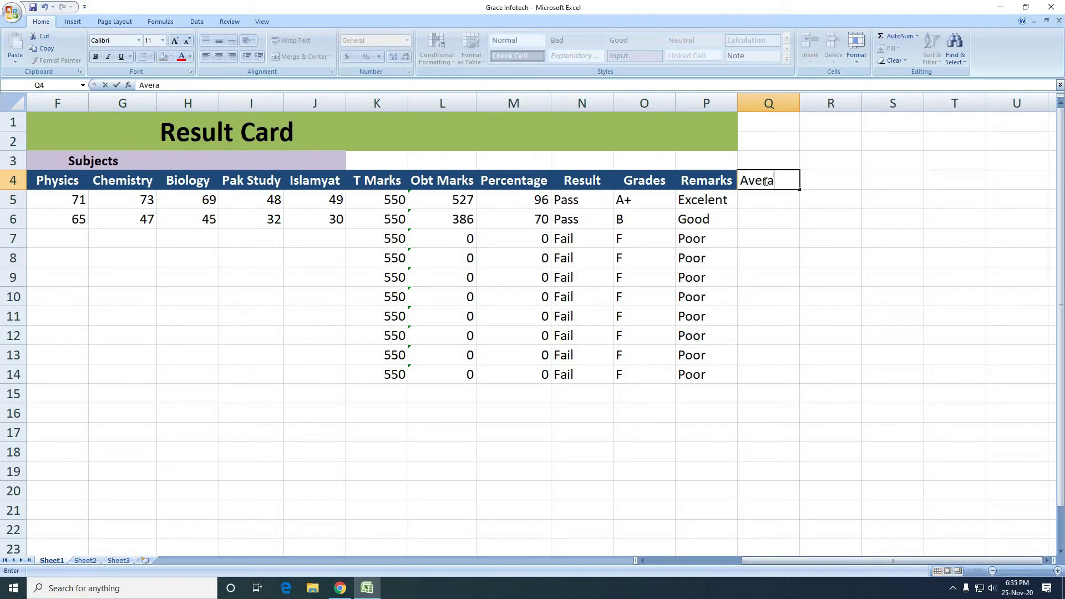
pyautogui.write('ge')
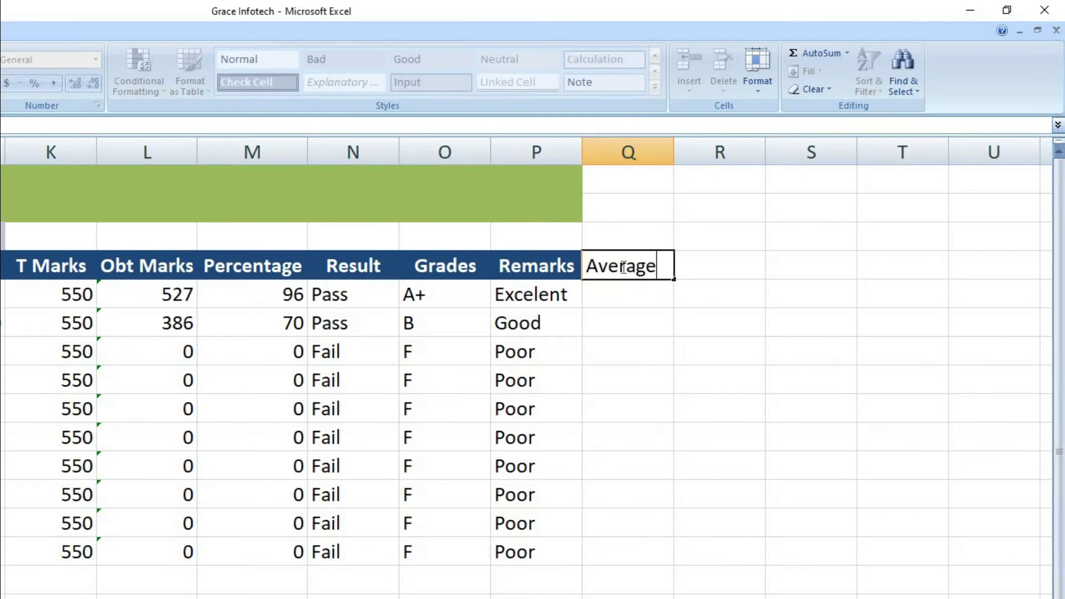
pyautogui.press('Tab')
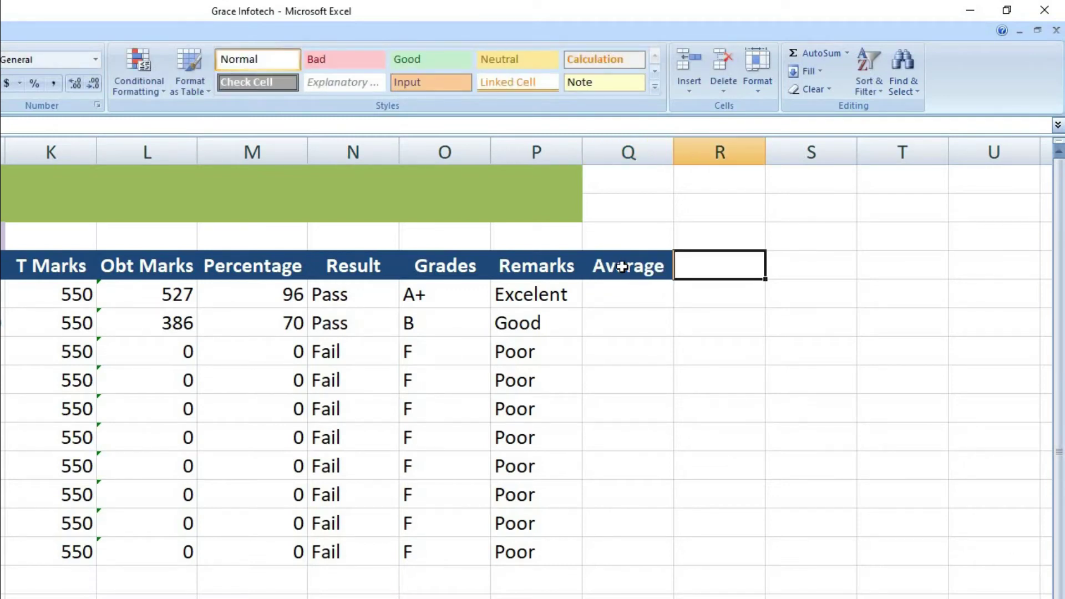
pyautogui.write('Ma')
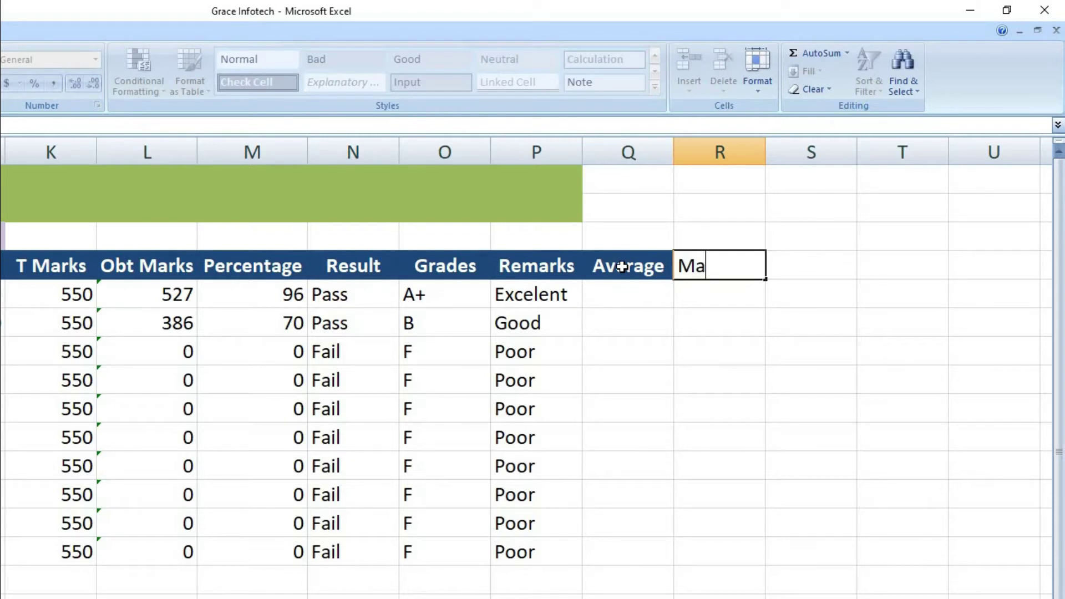
pyautogui.write('x')
pyautogui.write('imam')
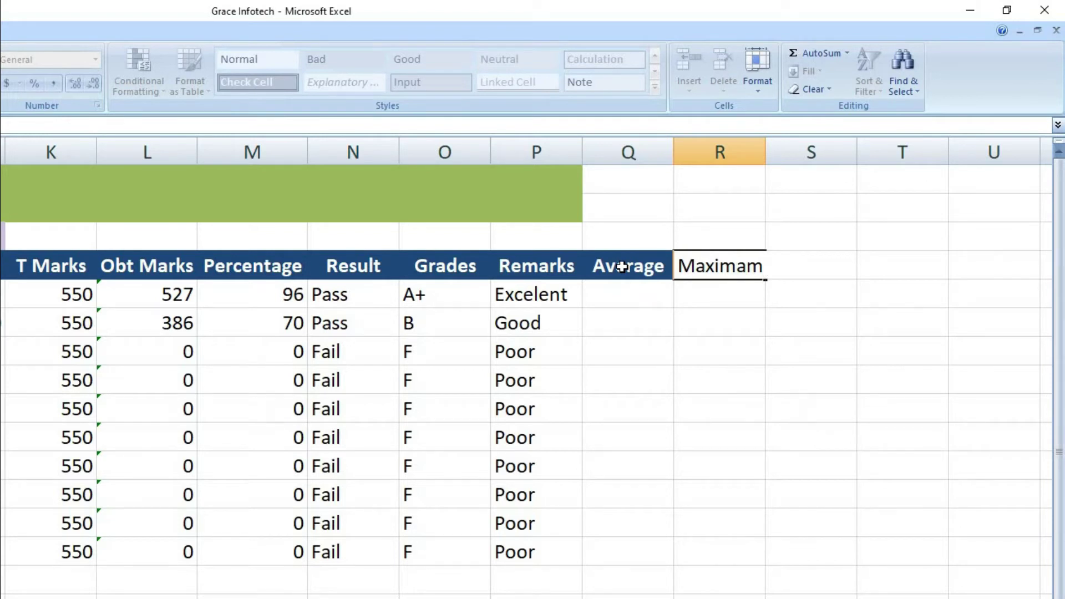
pyautogui.press('Tab')
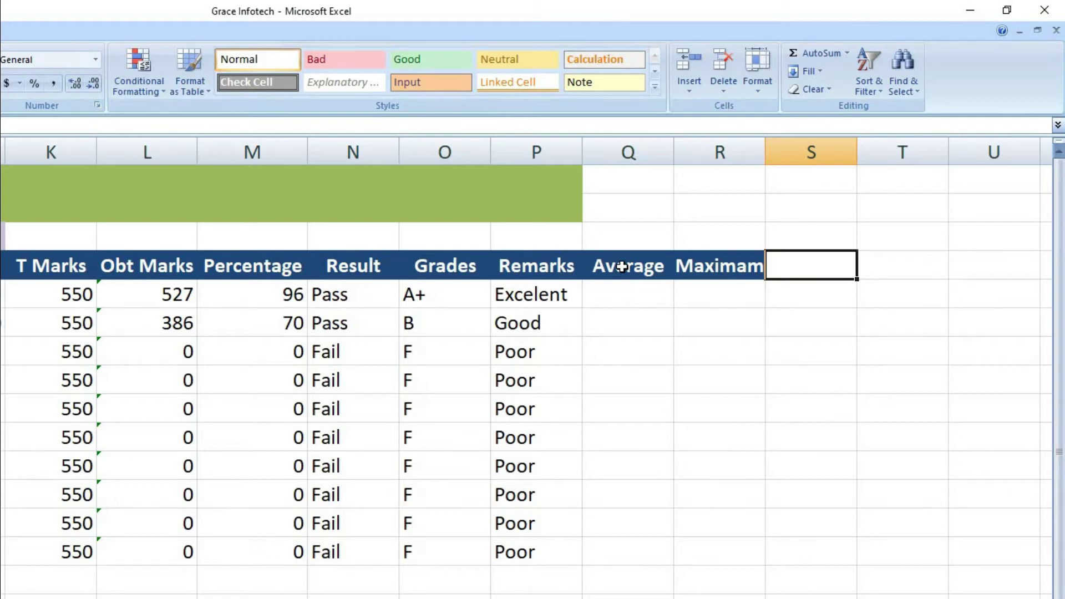
pyautogui.write('Mian')
pyautogui.press('BackSpace')
pyautogui.press('BackSpace')
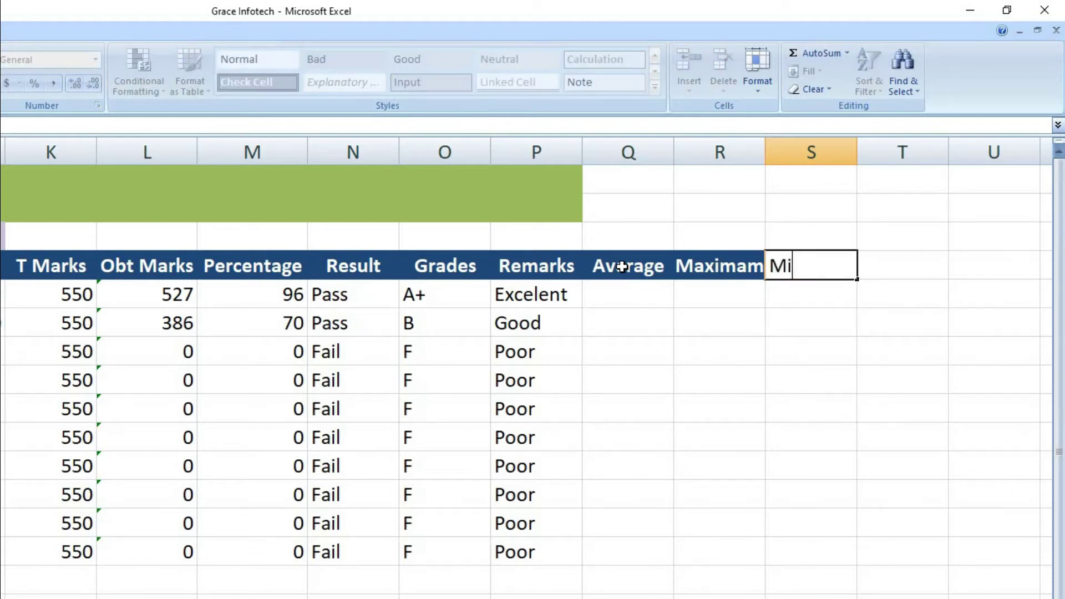
pyautogui.write('nimam')
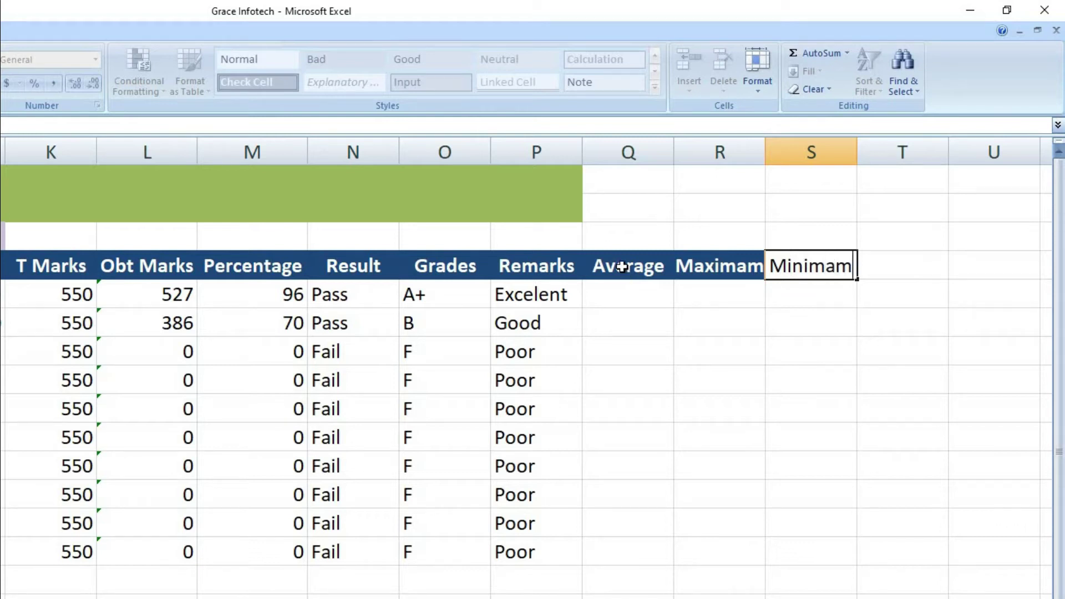
pyautogui.press('Return')
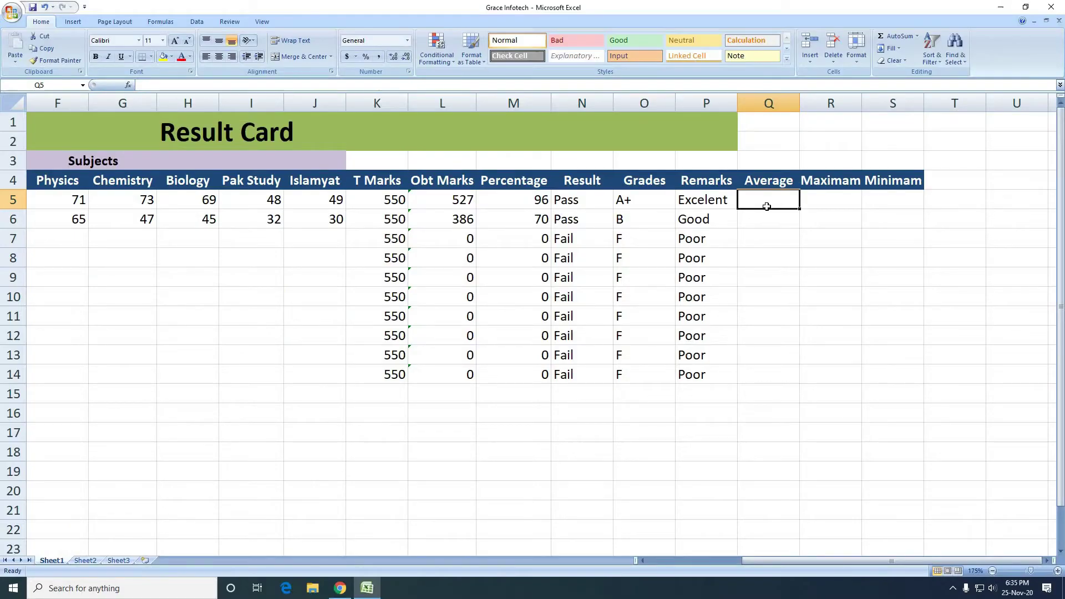
# Enter =AVERAGE(C5:J5) in Q5 so the first student's average shows 65.875
pyautogui.click(774, 182)
pyautogui.click(774, 202)
pyautogui.write('=')
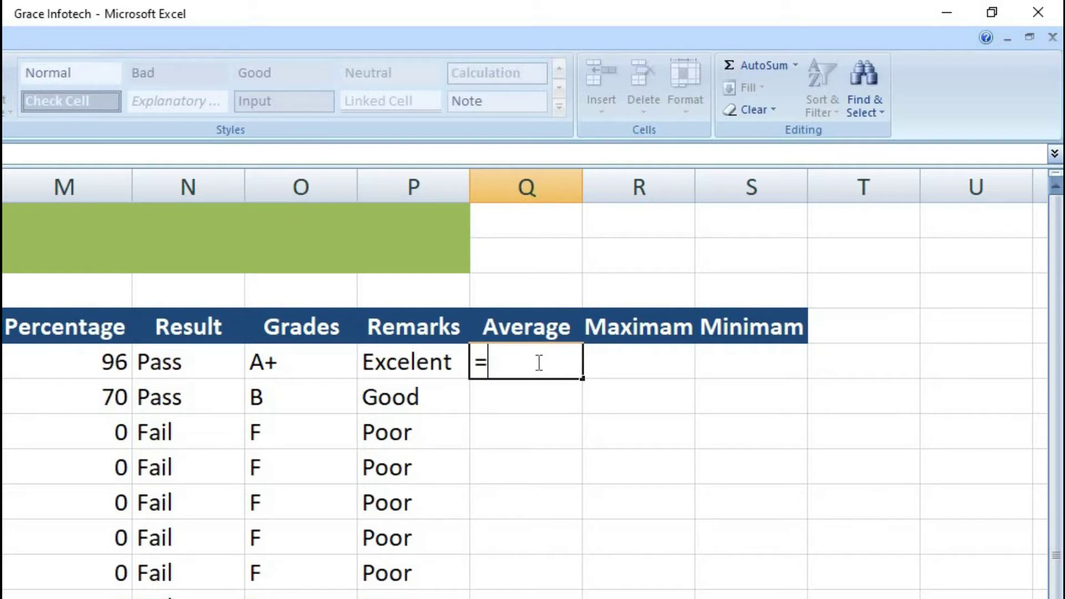
pyautogui.write('averag')
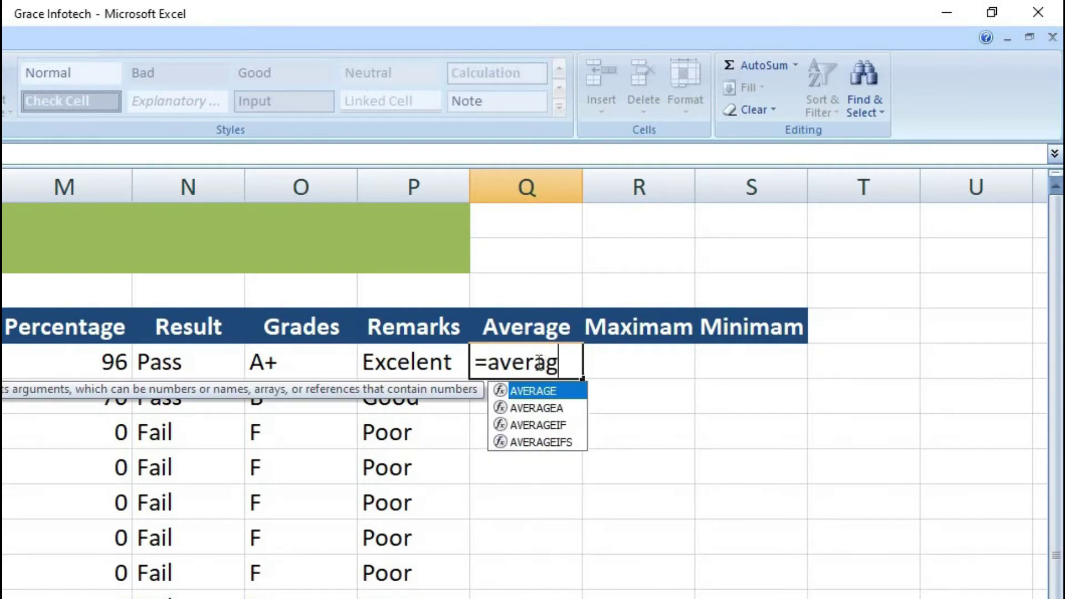
pyautogui.write('e')
pyautogui.write('(')
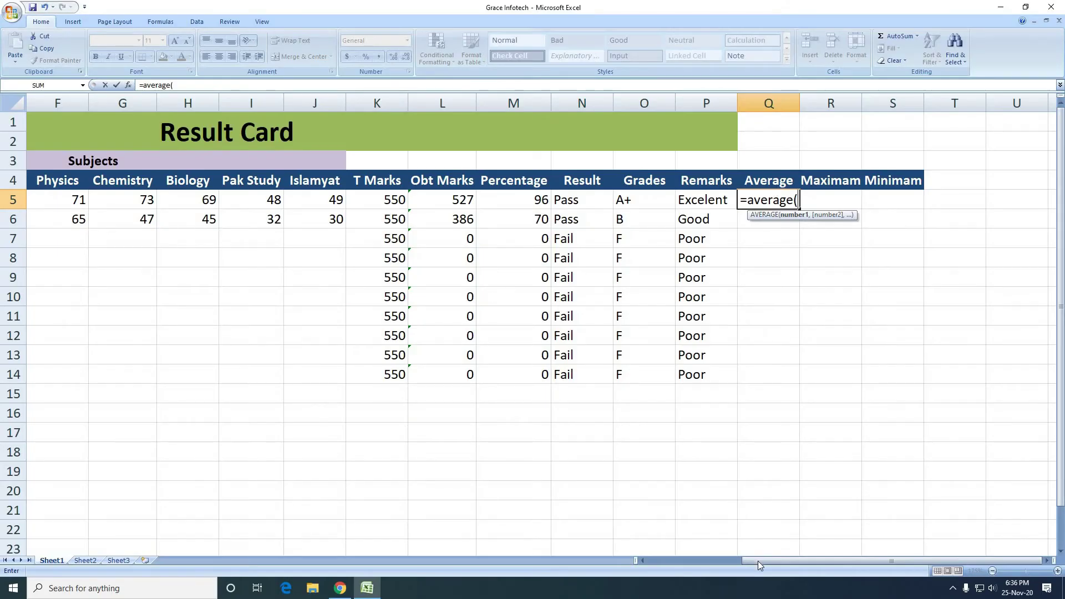
pyautogui.moveTo(757, 561); pyautogui.dragTo(704, 561)
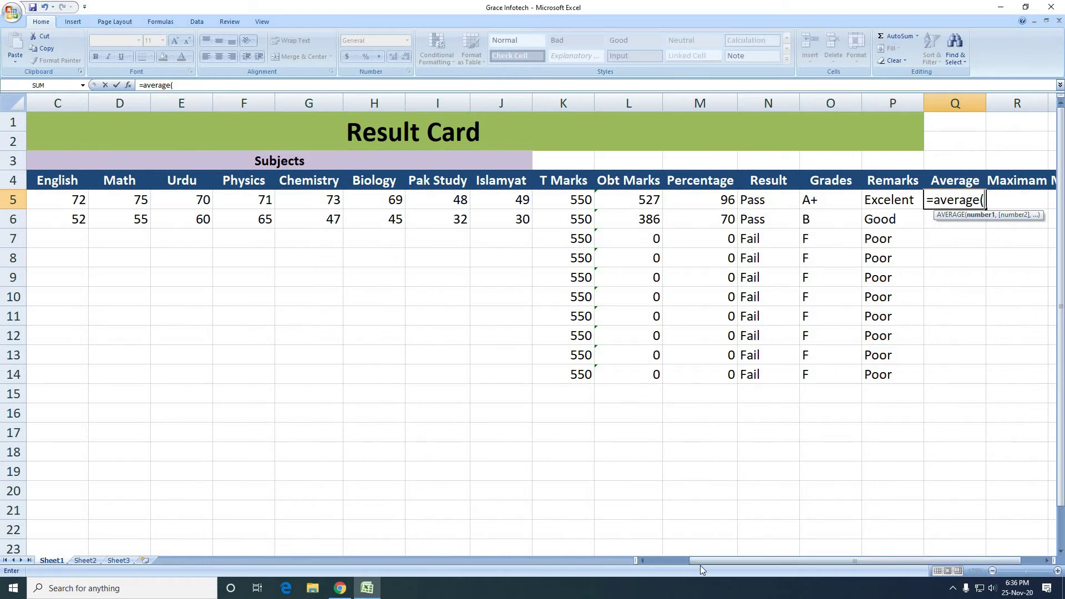
pyautogui.click(52, 199)
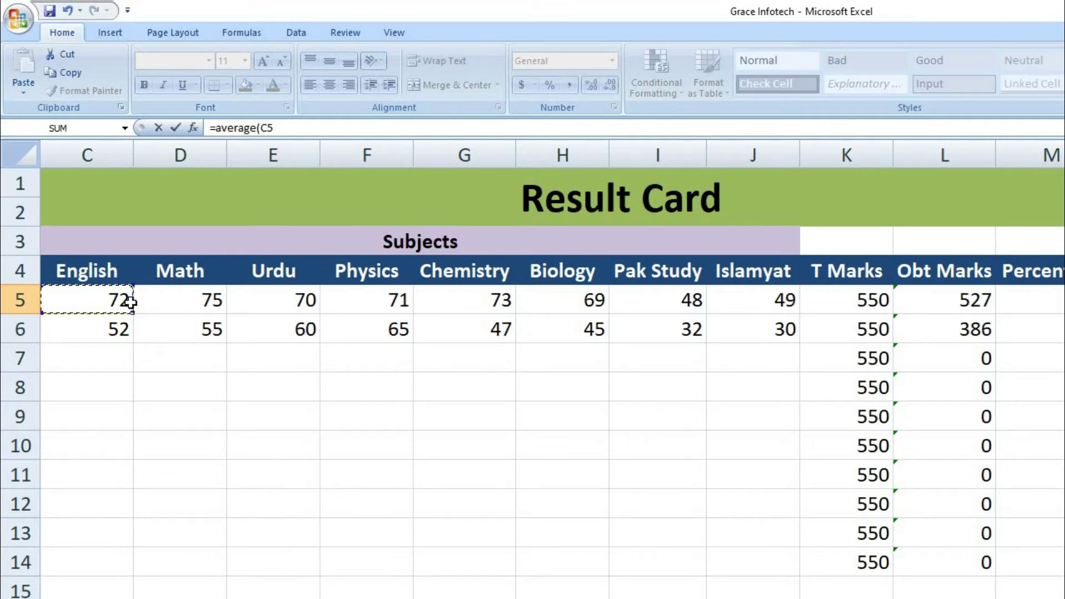
pyautogui.moveTo(110, 301); pyautogui.dragTo(749, 296)
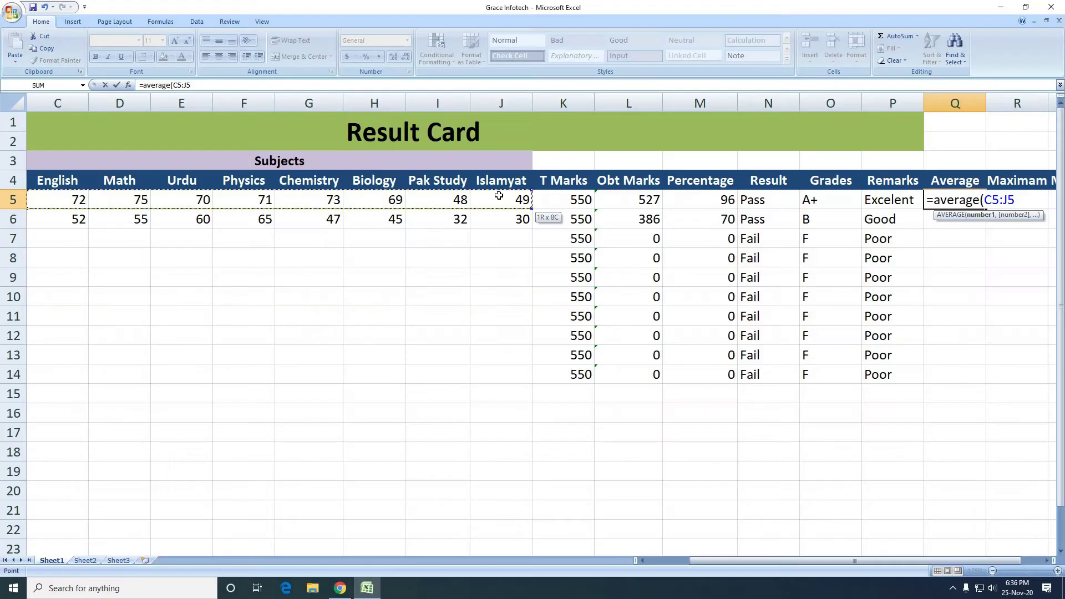
pyautogui.moveTo(498, 196); pyautogui.dragTo(498, 197)
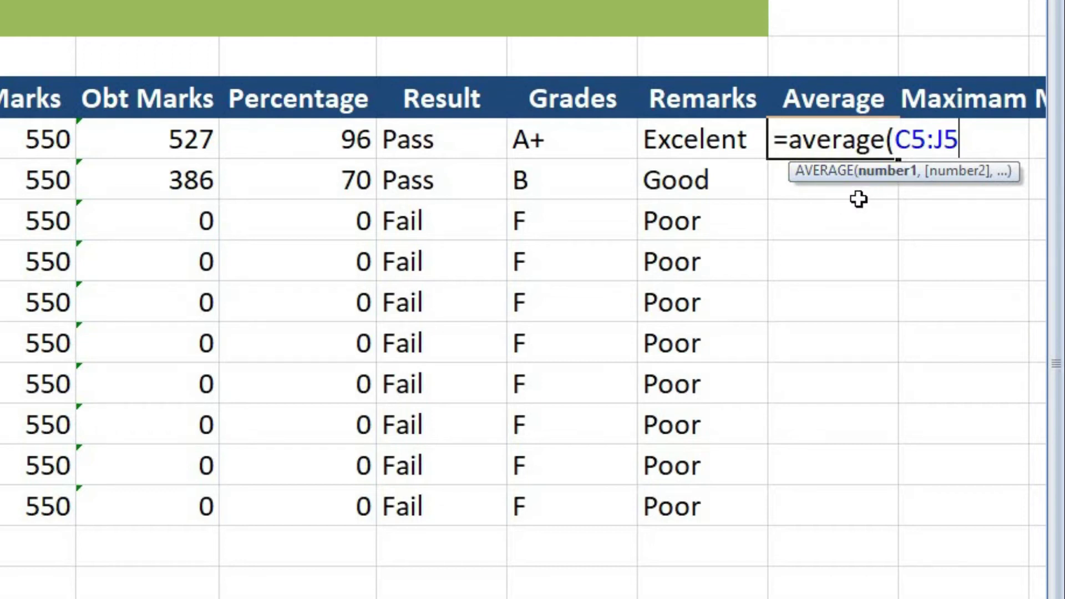
pyautogui.write(')')
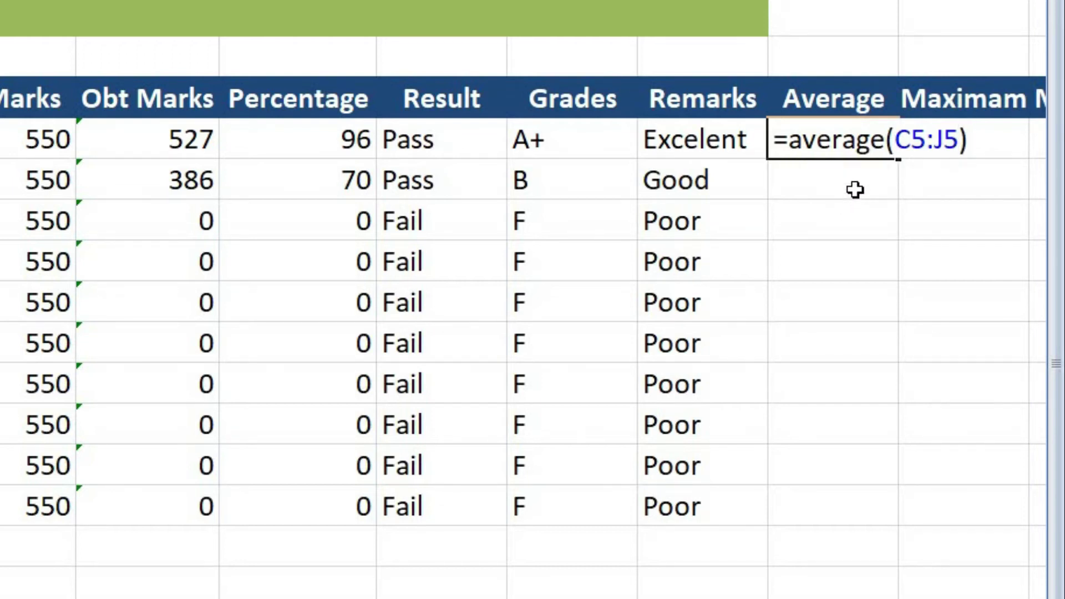
pyautogui.press('Return')
# Reduce the decimals on Q5 so the first average displays as 66
pyautogui.click(976, 200)
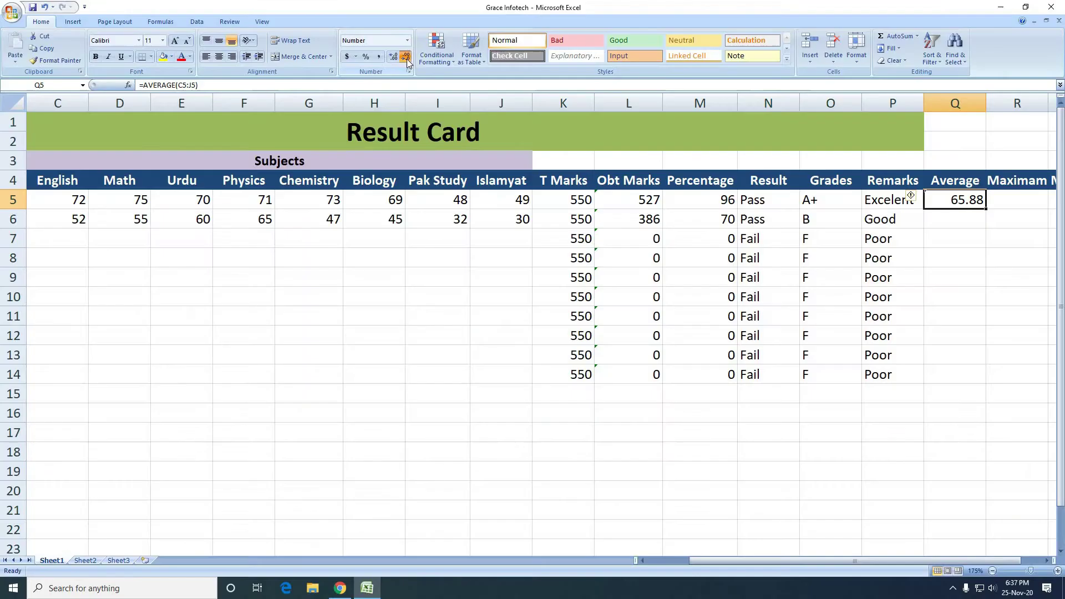
pyautogui.click(405, 56)
pyautogui.click(405, 56)
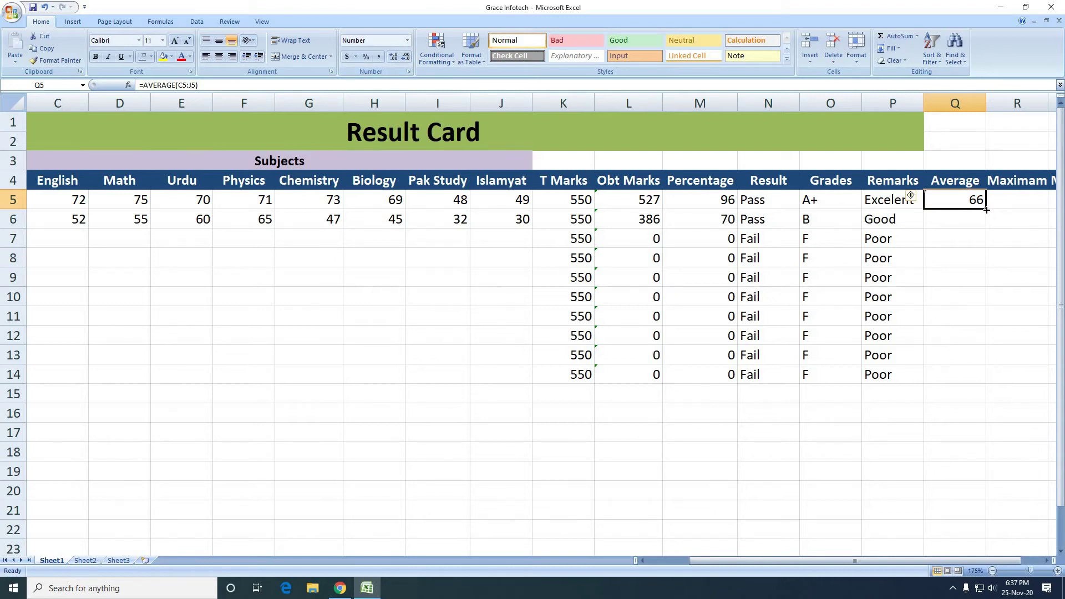
# Copy the average formula down to Q14 and check row 7's #DIV/0! error
pyautogui.moveTo(986, 210); pyautogui.dragTo(986, 382)
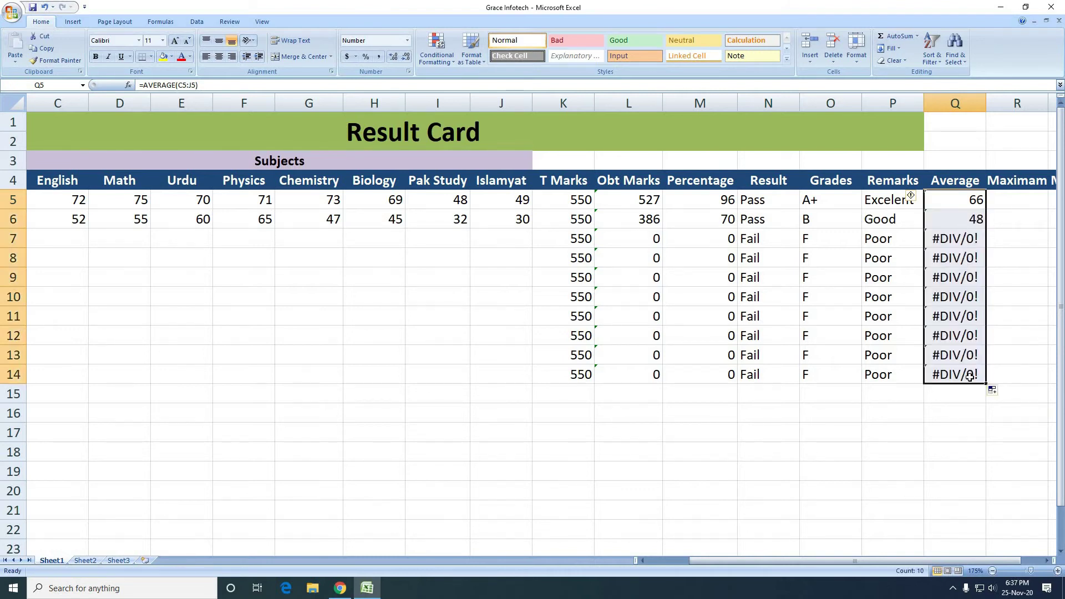
pyautogui.click(969, 239)
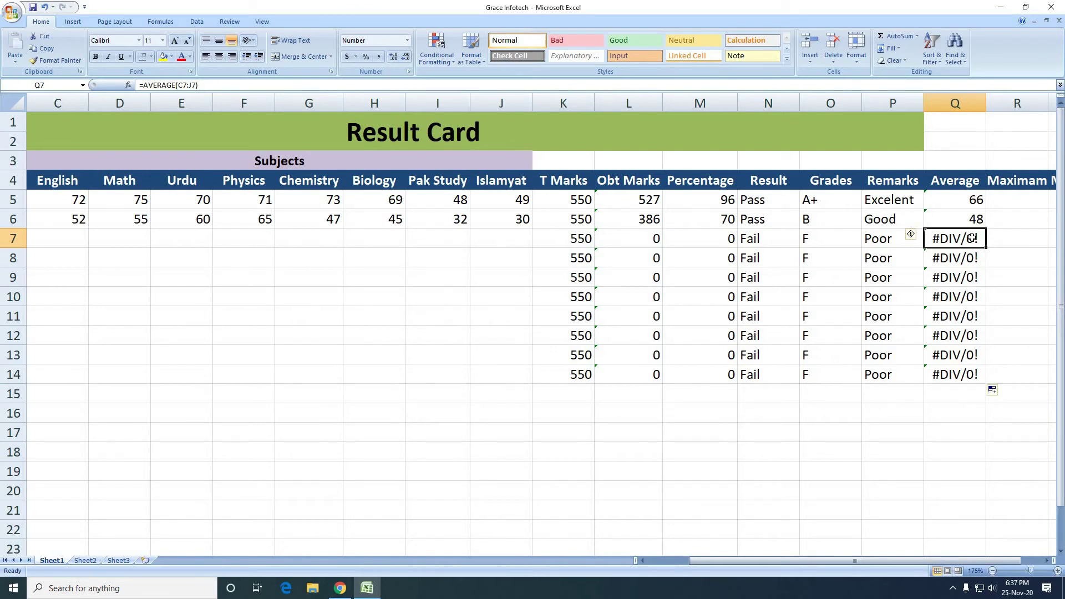
pyautogui.click(1011, 203)
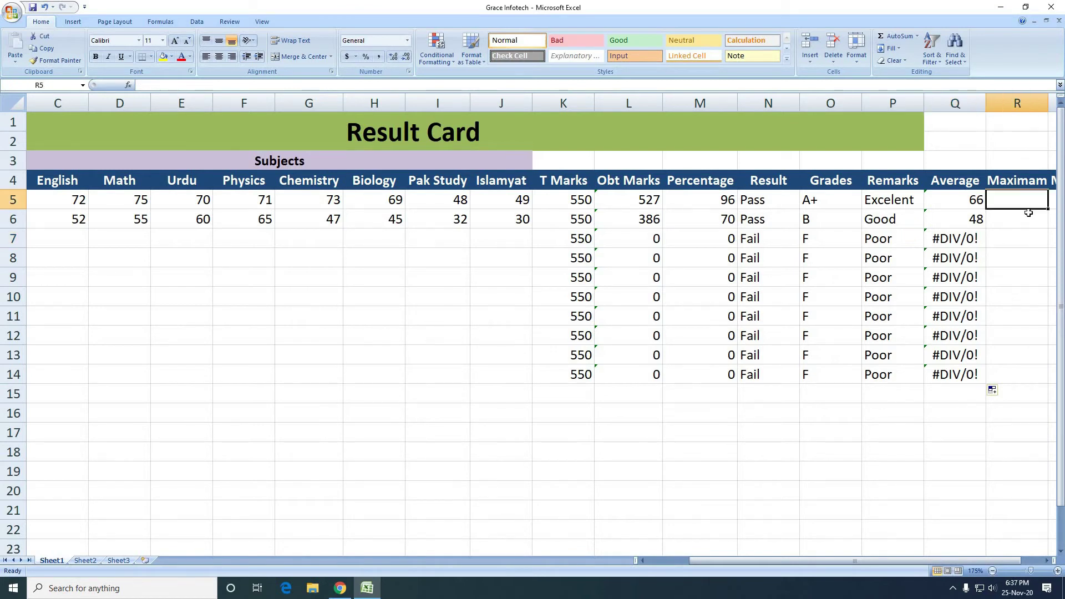
# Enter =MAX(C5:J5) in R5 for the first student's highest mark
pyautogui.click(1047, 560)
pyautogui.click(1047, 560)
pyautogui.click(1047, 560)
pyautogui.click(1047, 560)
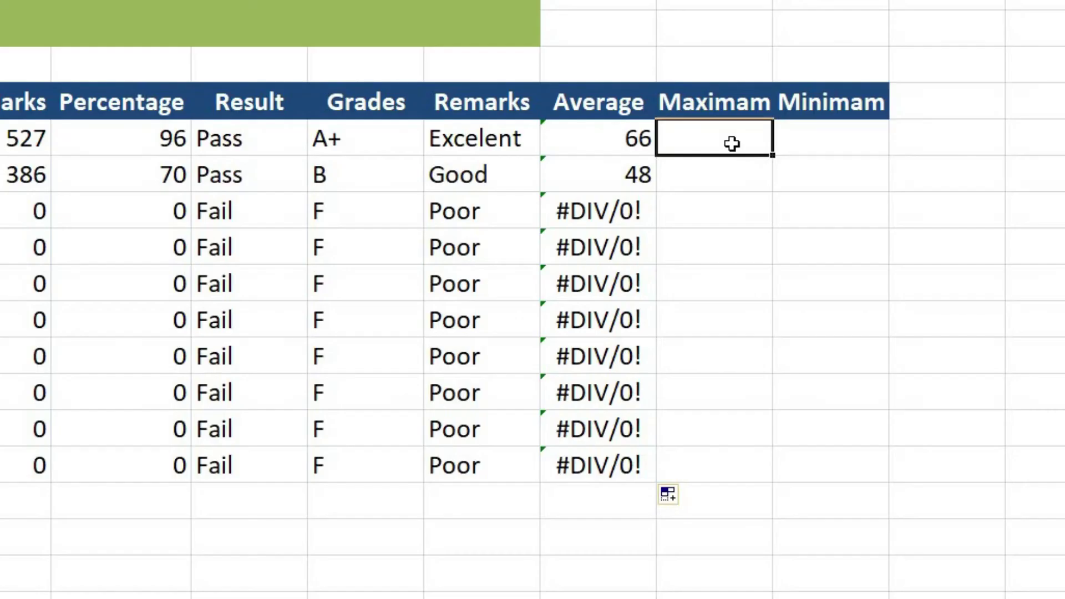
pyautogui.write('=')
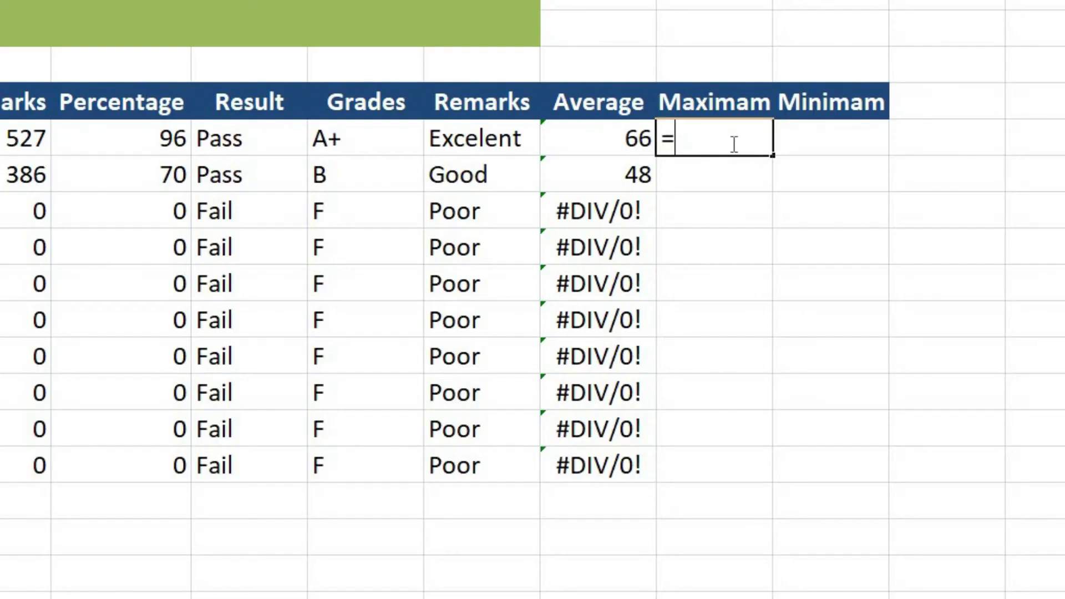
pyautogui.write('max')
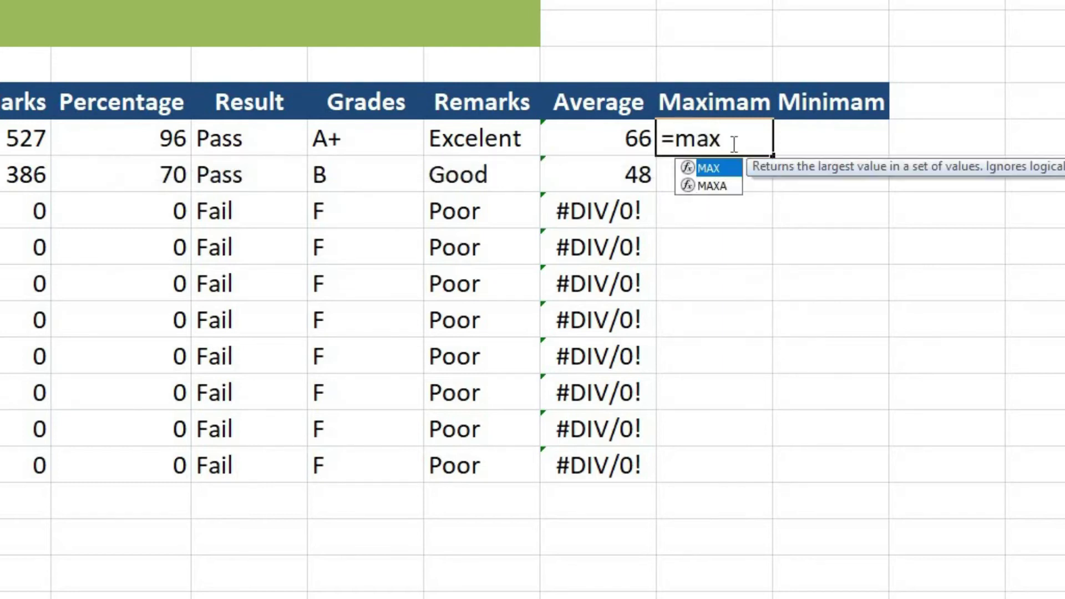
pyautogui.write('(')
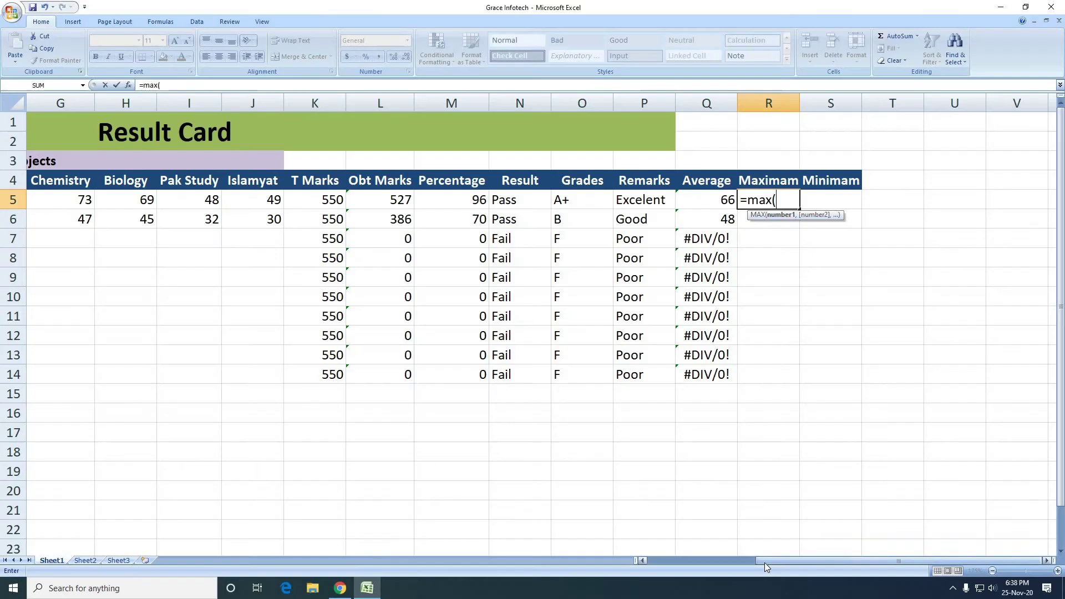
pyautogui.moveTo(763, 561); pyautogui.dragTo(698, 564)
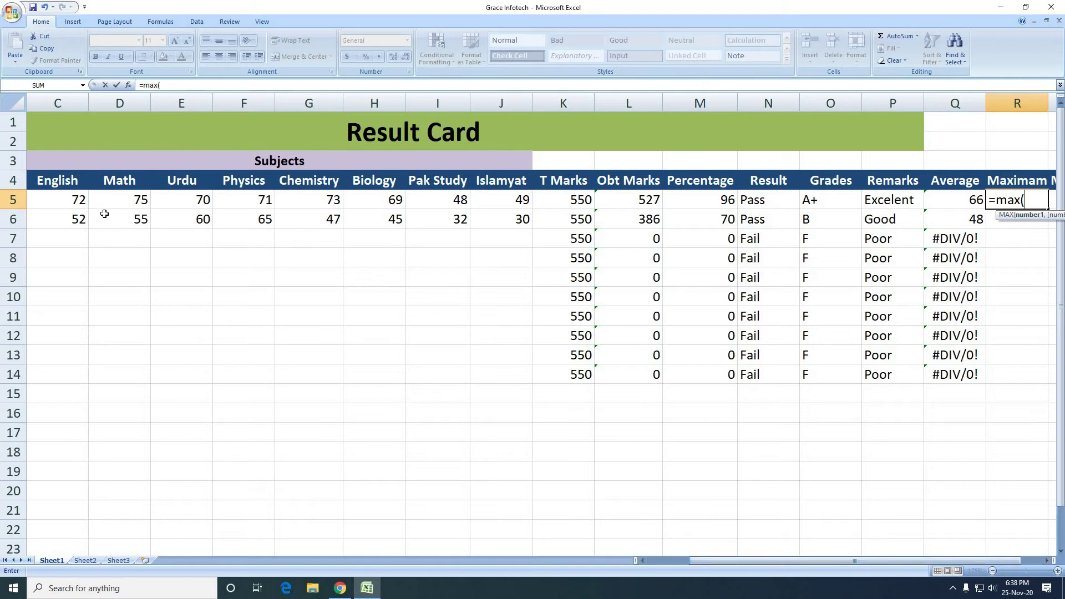
pyautogui.moveTo(55, 201)
pyautogui.mouseDown()
pyautogui.moveTo(440, 205)
pyautogui.moveTo(527, 194)
pyautogui.mouseUp()
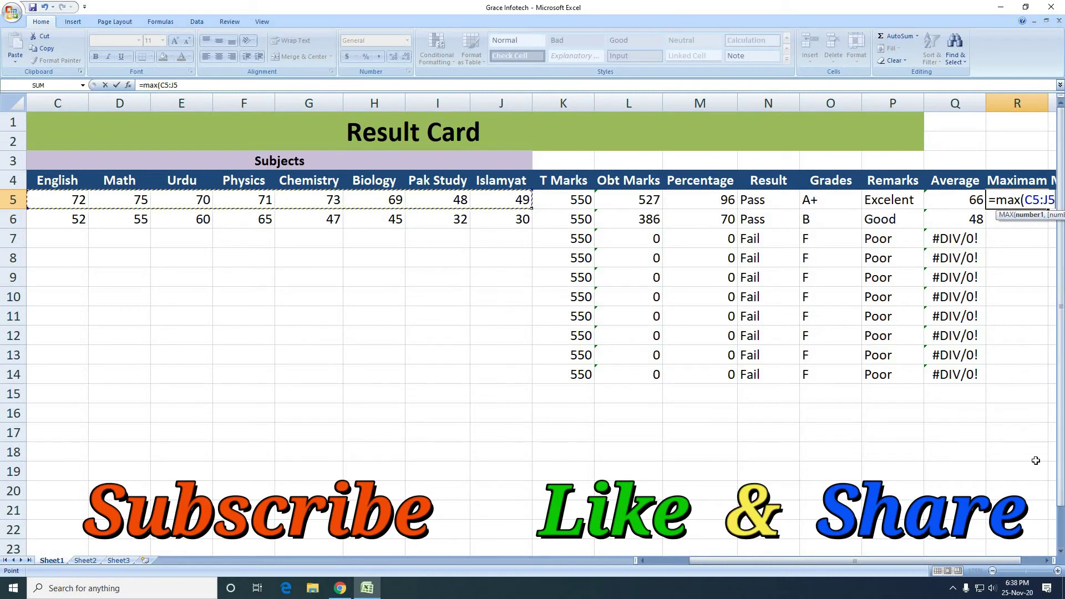
pyautogui.click(1046, 561)
pyautogui.click(1046, 560)
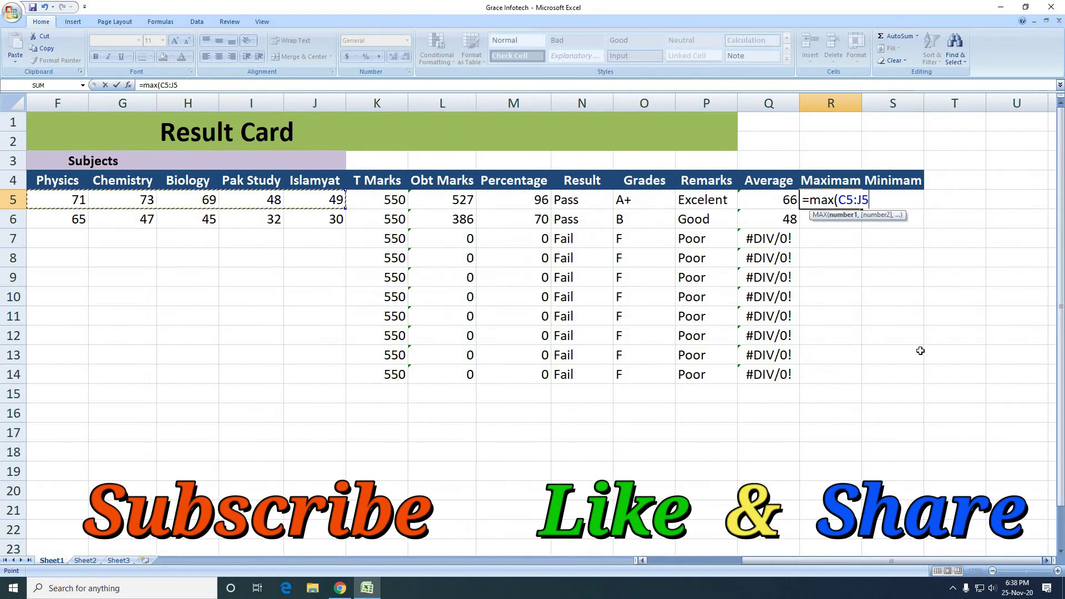
pyautogui.write(')')
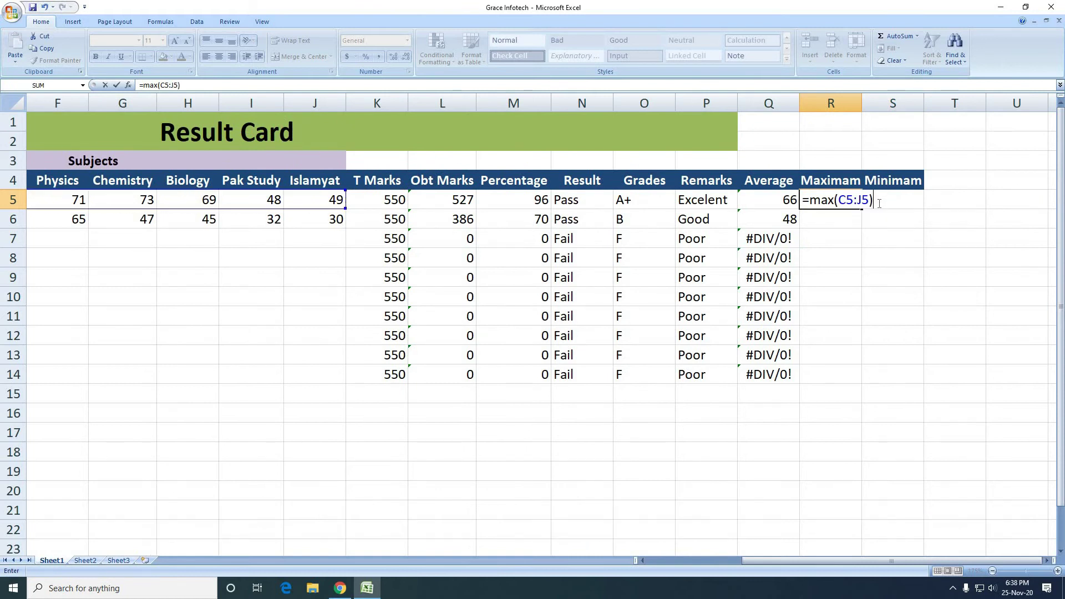
pyautogui.press('Return')
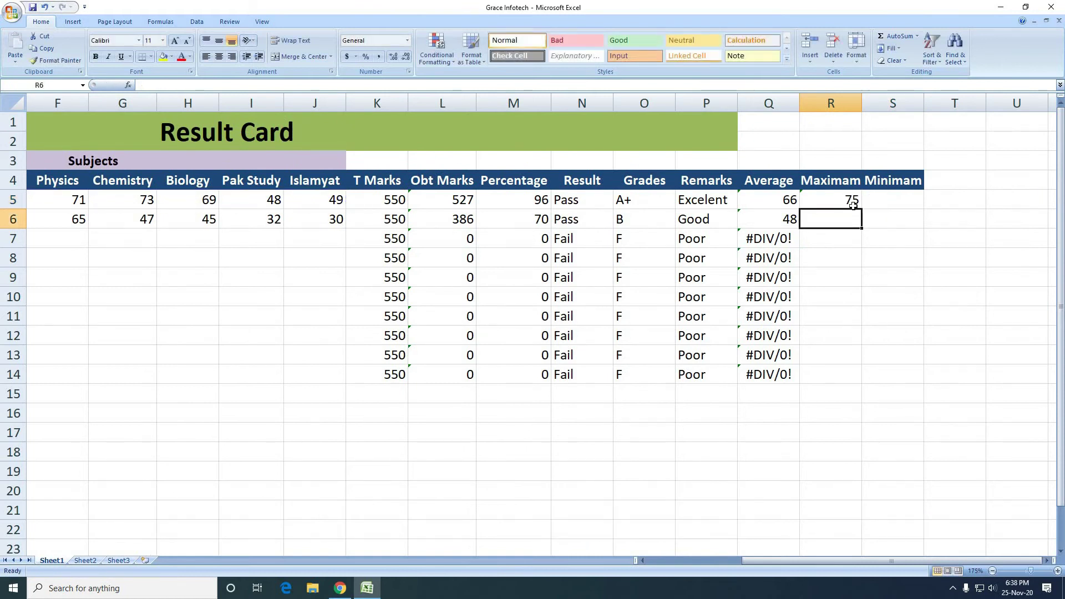
# Copy the MAX formula down to R14 and verify the top Math mark of 75
pyautogui.click(853, 205)
pyautogui.moveTo(862, 208); pyautogui.dragTo(861, 383)
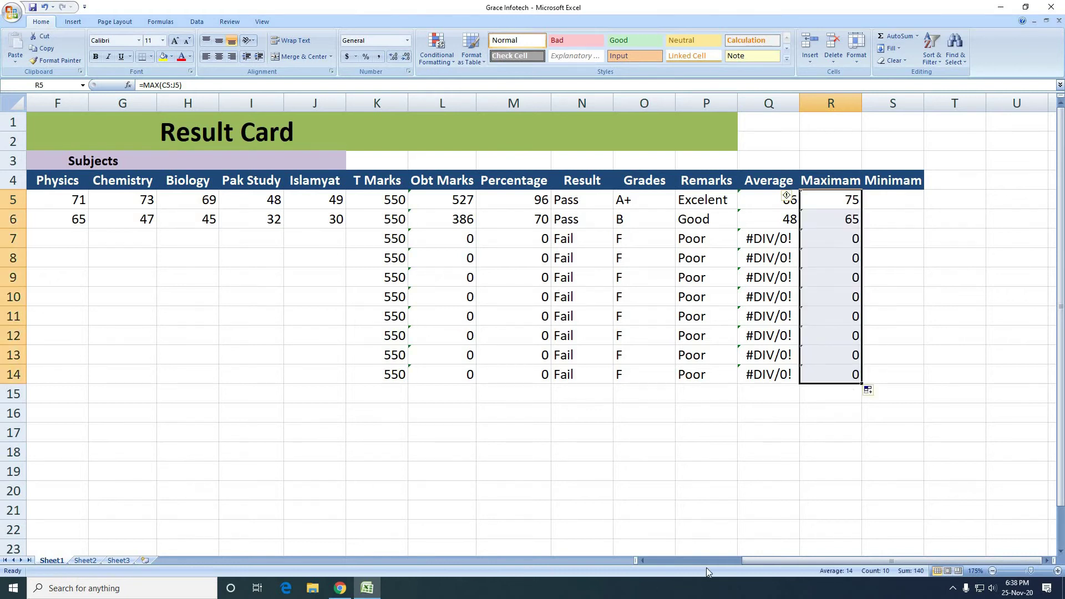
pyautogui.moveTo(751, 560); pyautogui.dragTo(680, 559)
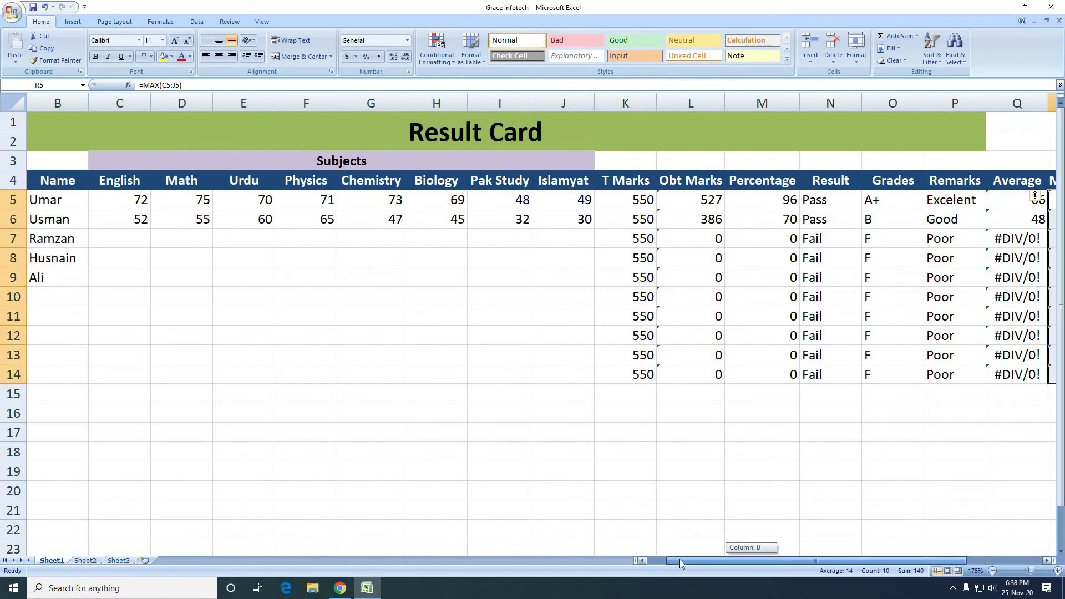
pyautogui.click(179, 200)
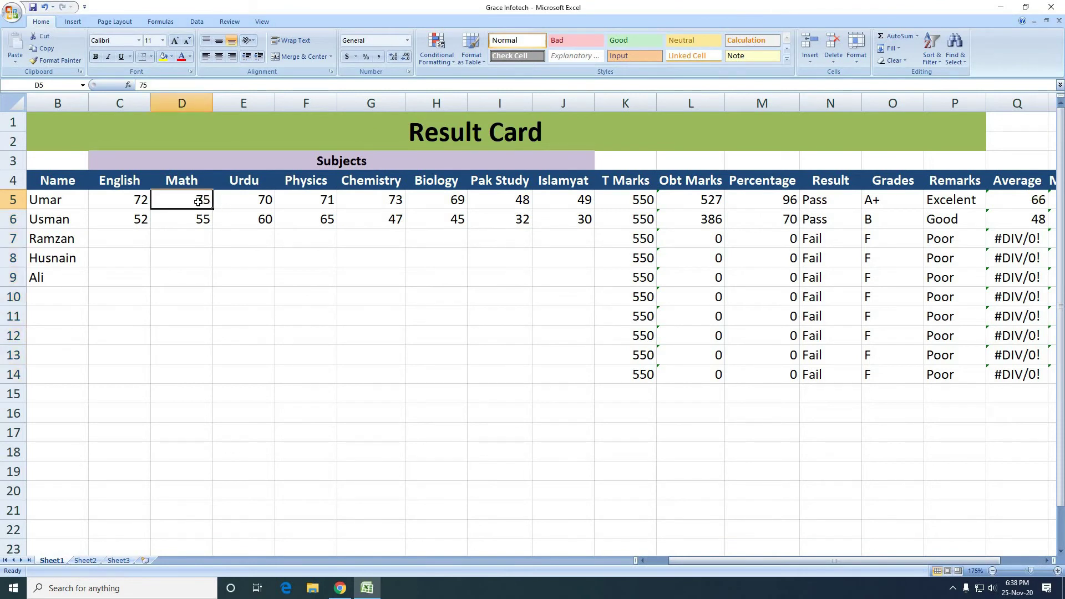
pyautogui.moveTo(705, 562); pyautogui.dragTo(755, 558)
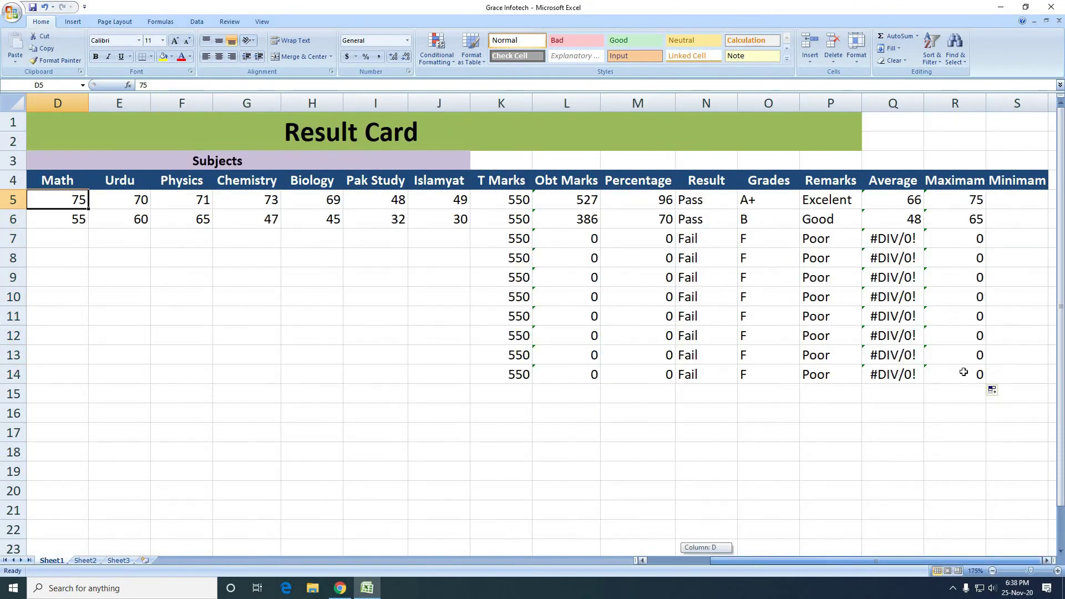
pyautogui.click(1030, 205)
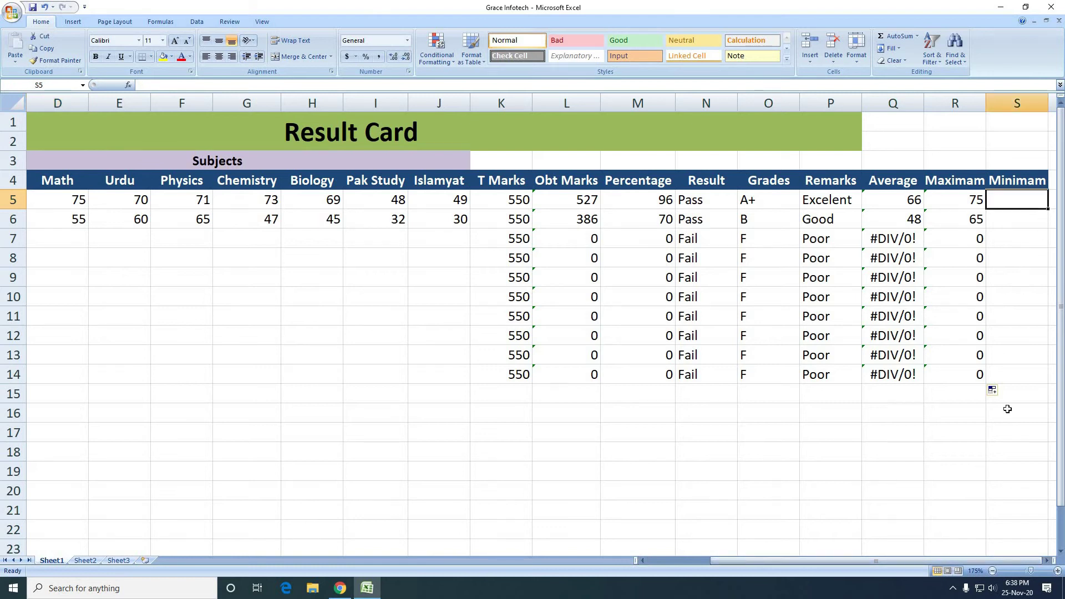
pyautogui.click(1046, 560)
pyautogui.click(1046, 560)
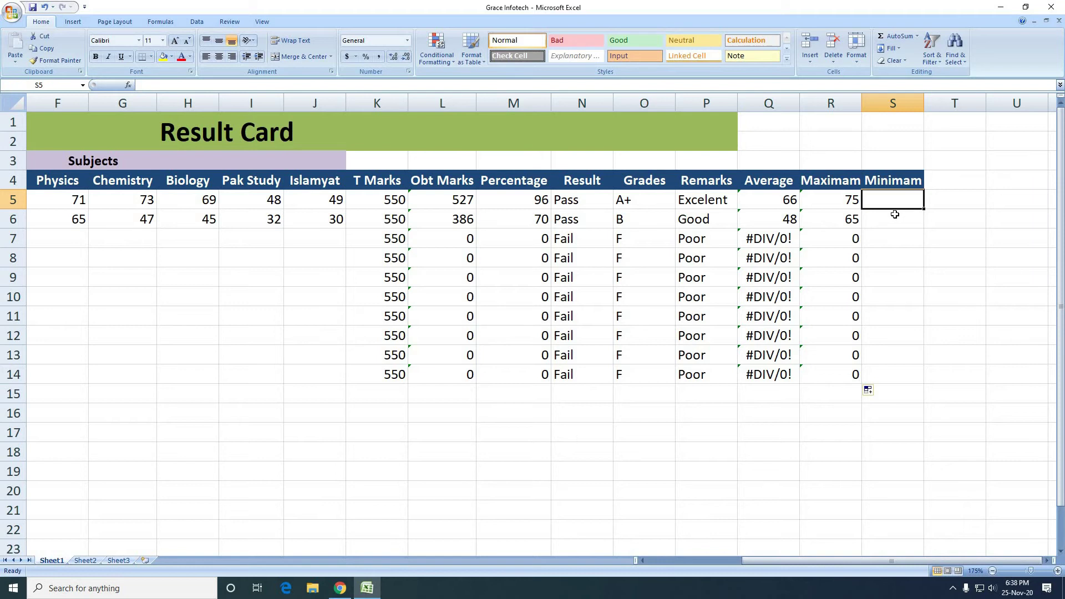
# Enter =MIN(C5:J5) in S5 for the first student's lowest mark
pyautogui.write('=')
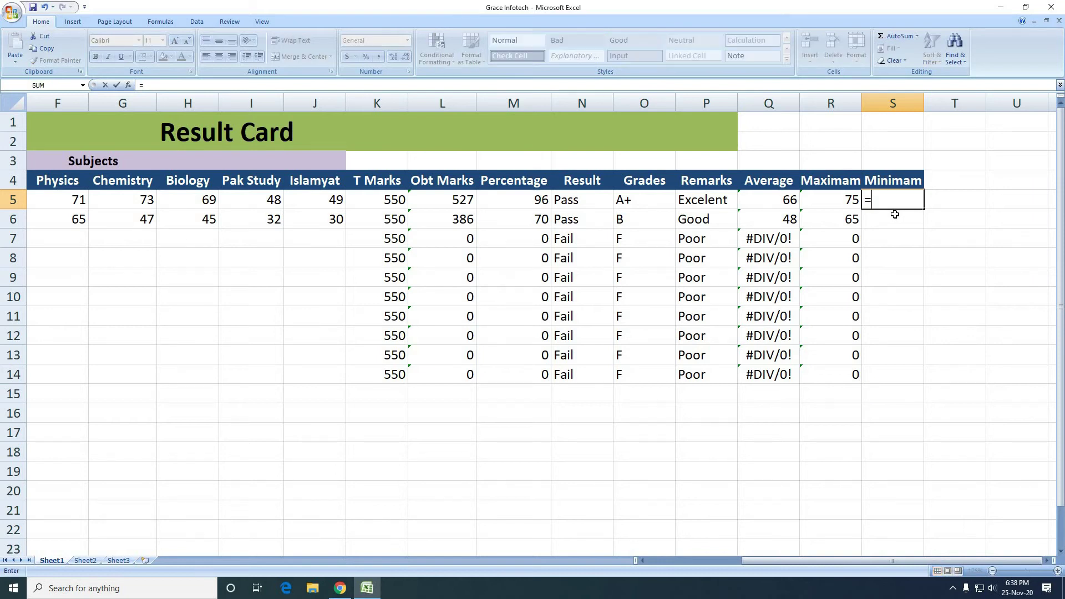
pyautogui.write('Min')
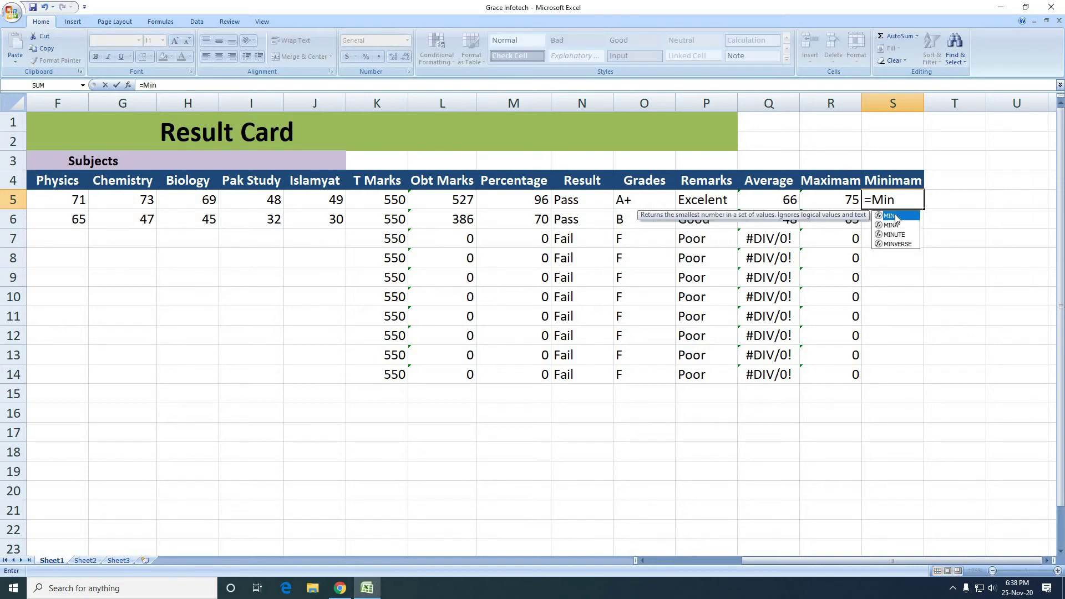
pyautogui.write('(')
pyautogui.hscroll(-5, 277, 268)
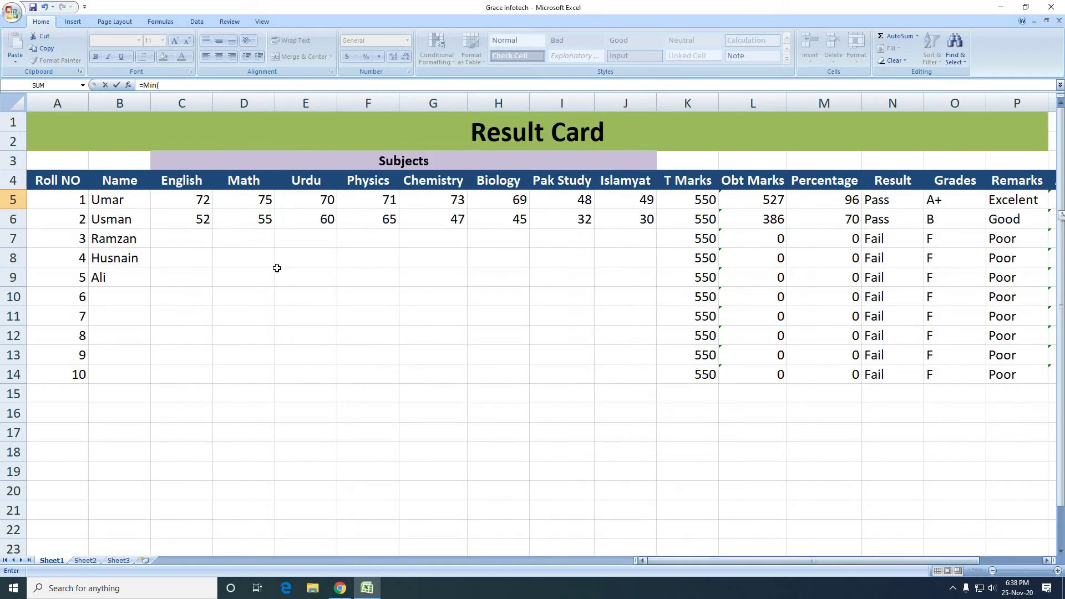
pyautogui.moveTo(180, 202); pyautogui.dragTo(620, 203)
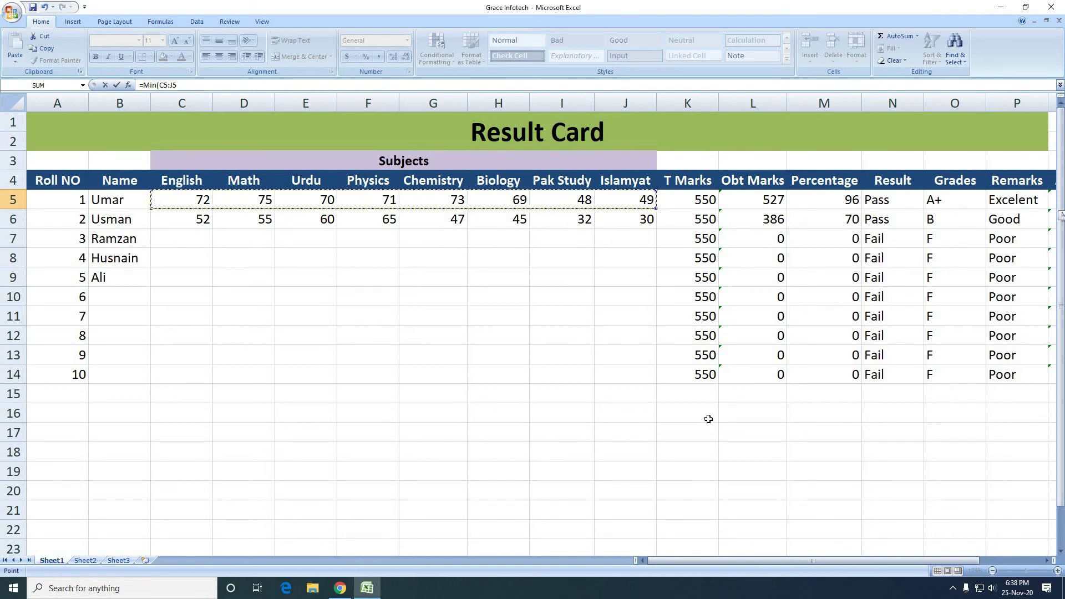
pyautogui.write(')')
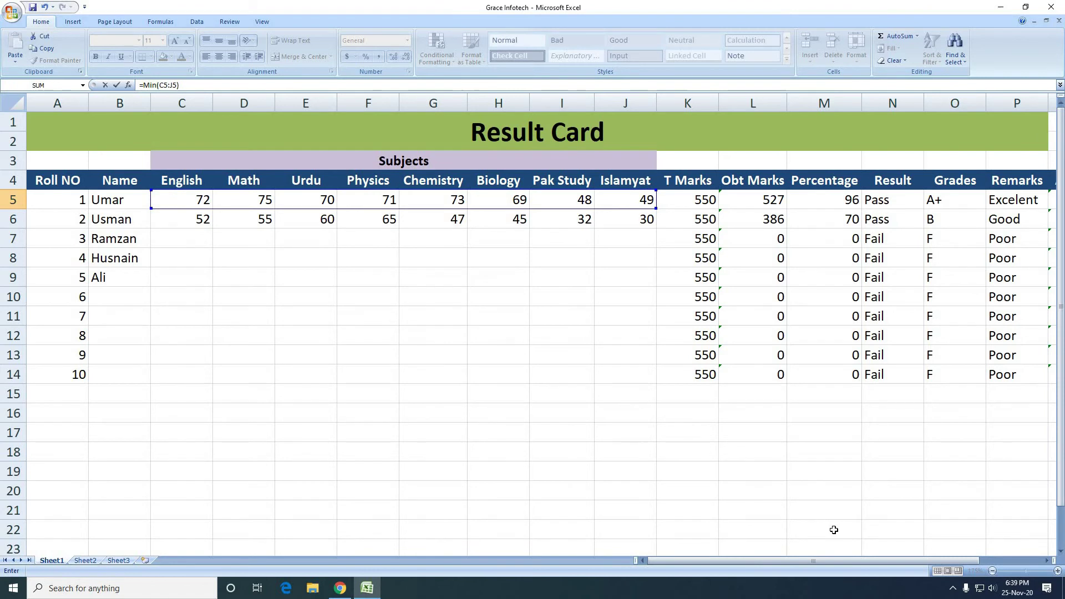
pyautogui.press('Return')
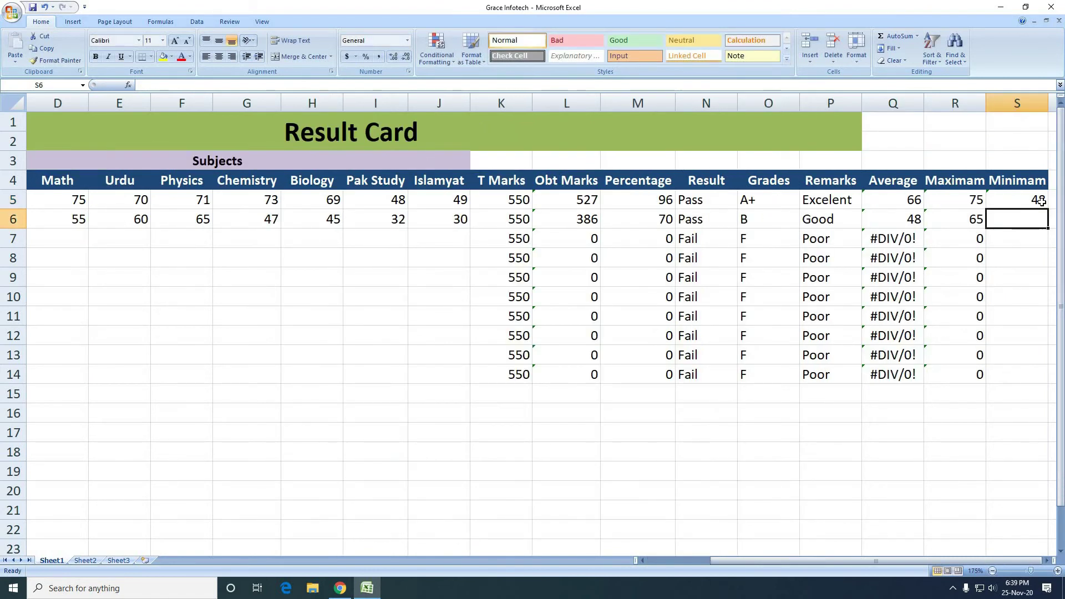
# Copy the MIN formula from S5 down to S14
pyautogui.click(1041, 199)
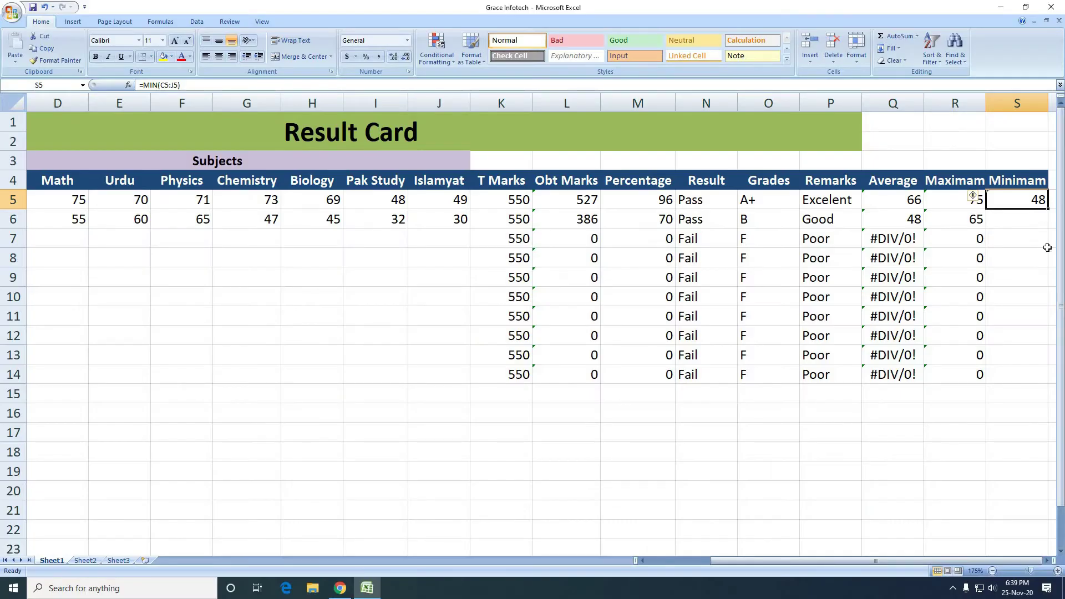
pyautogui.click(1047, 560)
pyautogui.click(1047, 560)
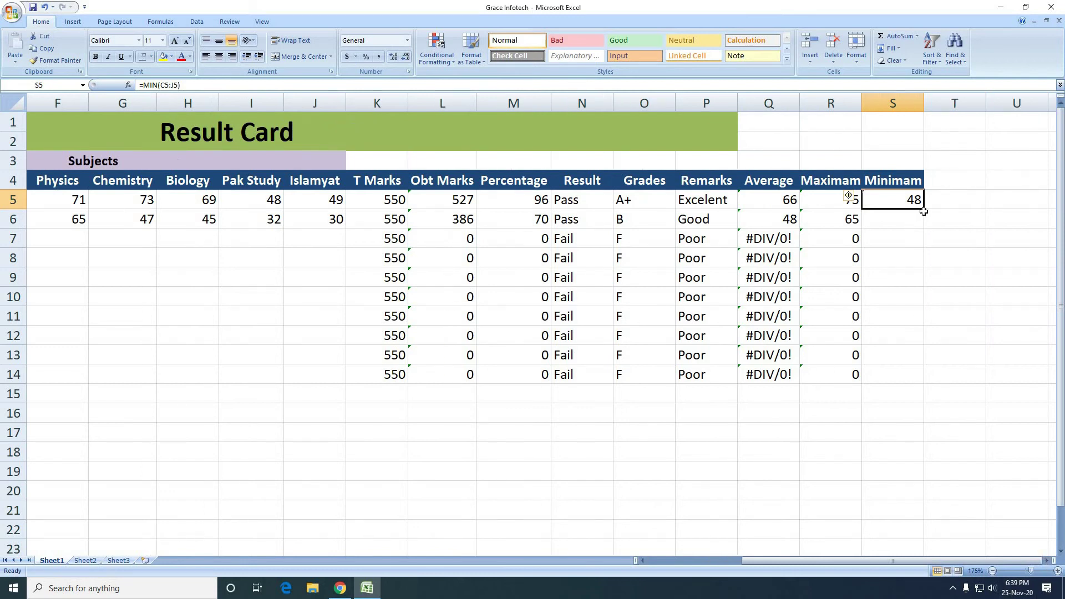
pyautogui.moveTo(924, 208); pyautogui.dragTo(924, 380)
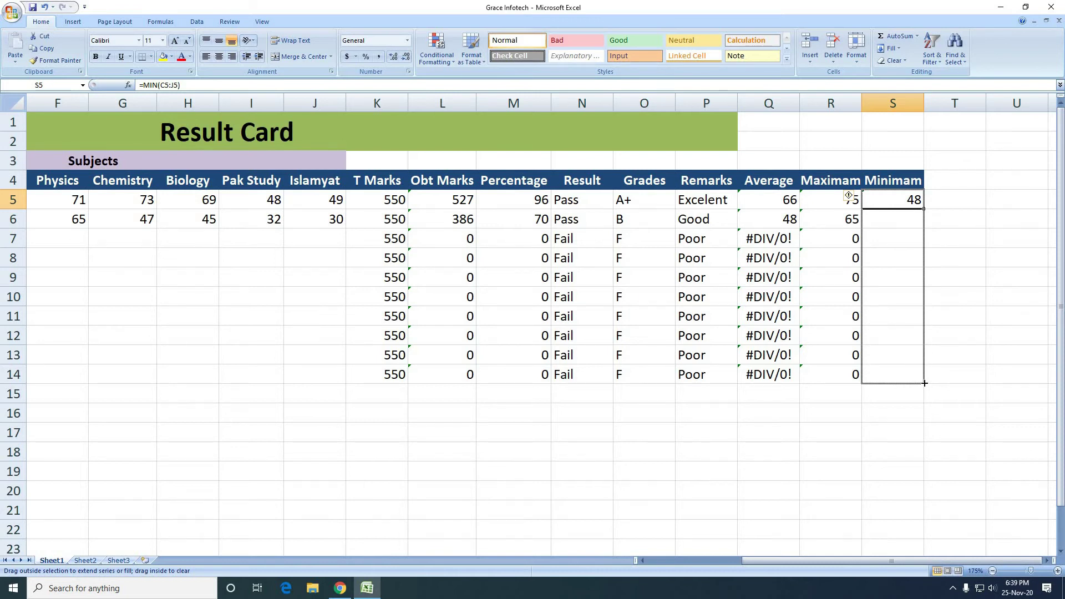
pyautogui.moveTo(924, 383); pyautogui.dragTo(925, 384)
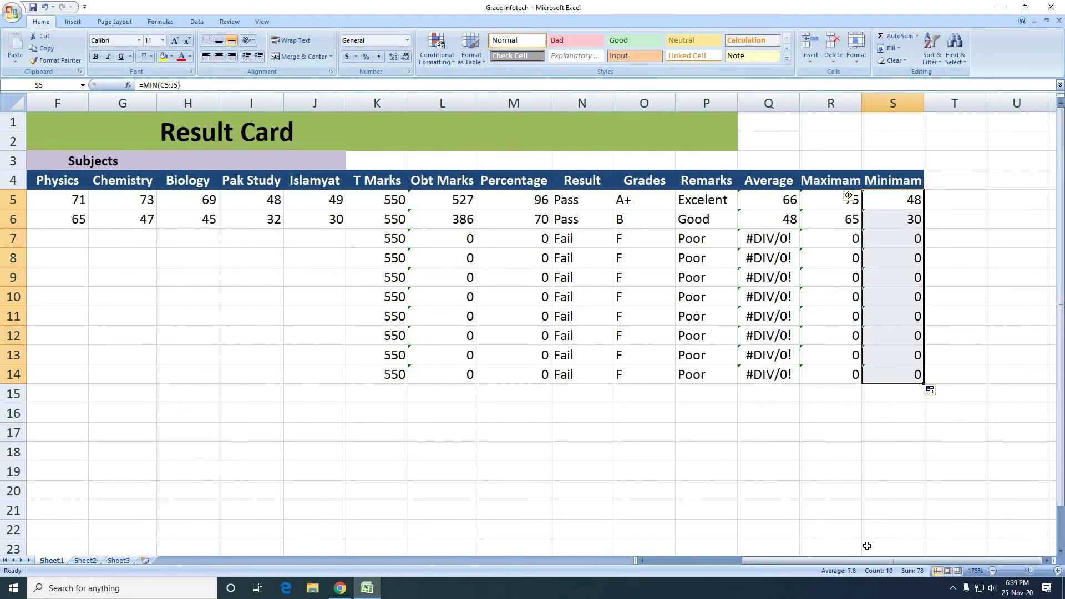
pyautogui.moveTo(850, 562); pyautogui.dragTo(747, 572)
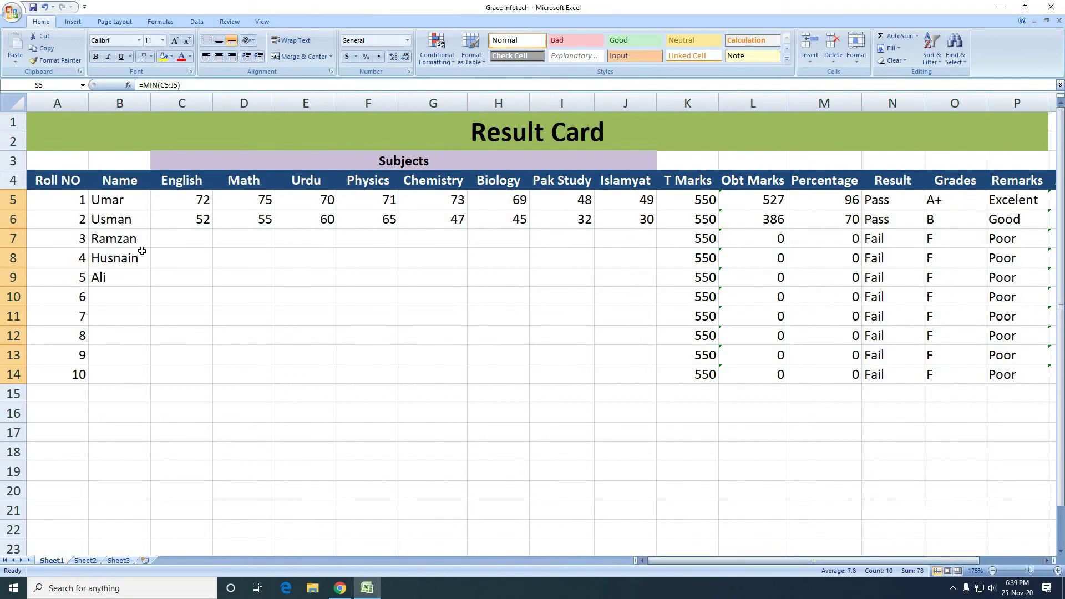
# Check row 7's Obt Marks and Percentage formulas, then enter English marks 45, 40, 35 for rows 7–9
pyautogui.click(764, 243)
pyautogui.click(829, 236)
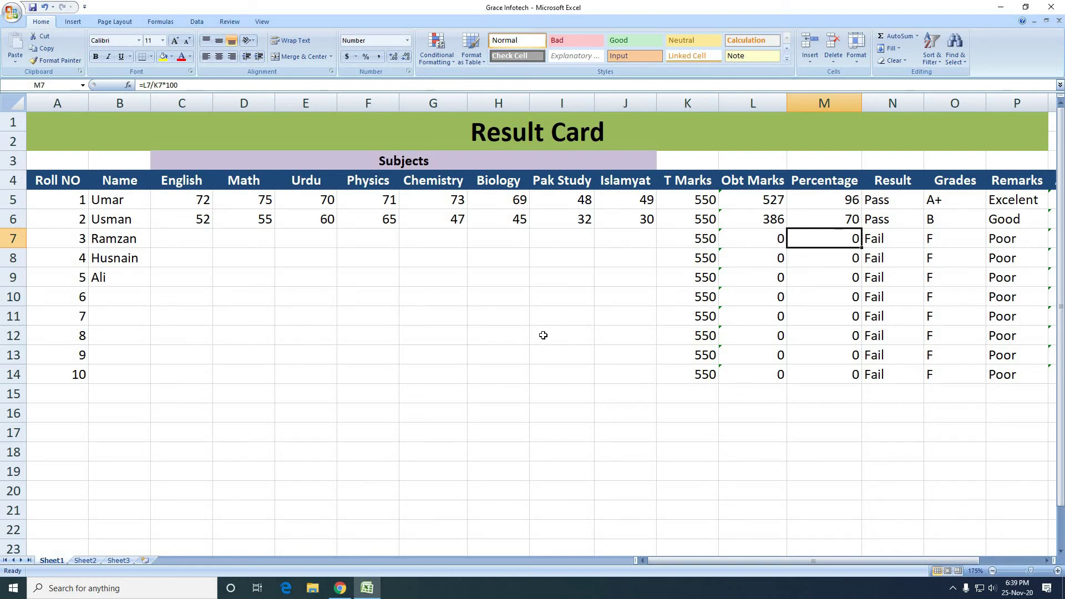
pyautogui.click(185, 241)
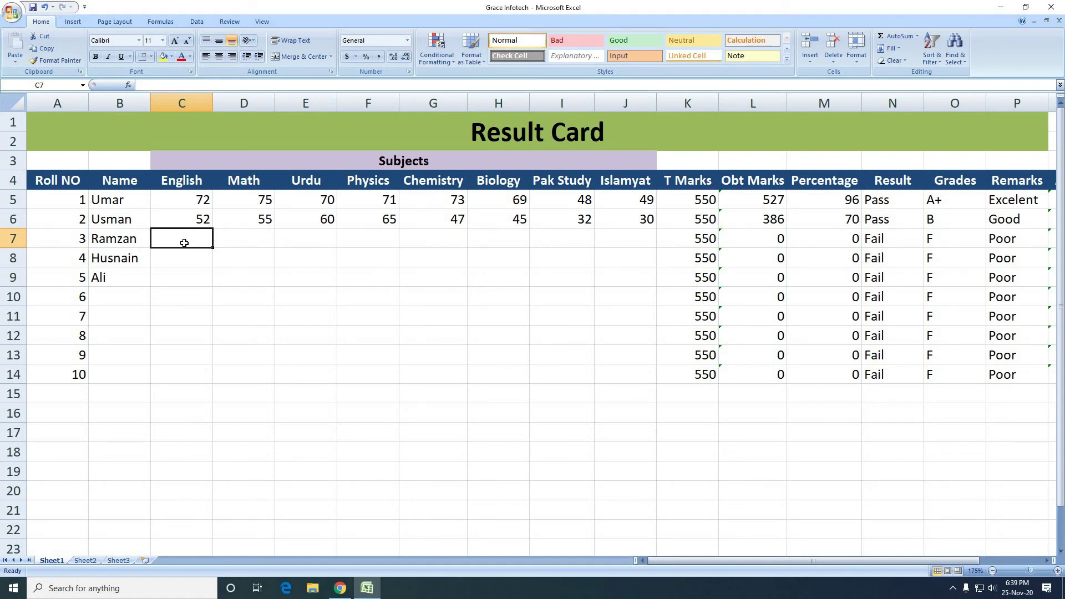
pyautogui.write('45')
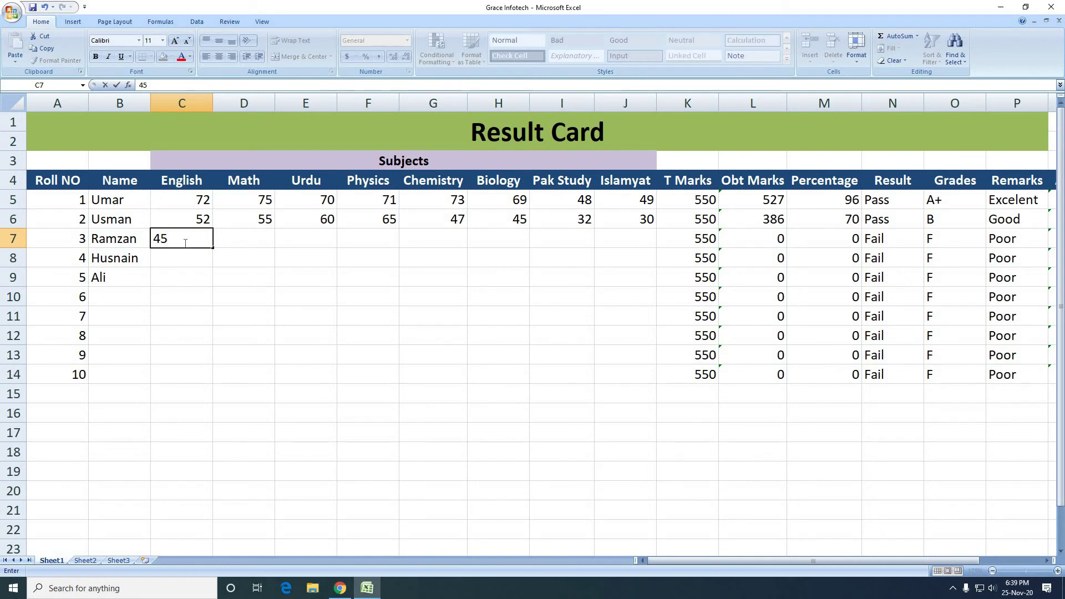
pyautogui.press('Tab')
pyautogui.press('Return')
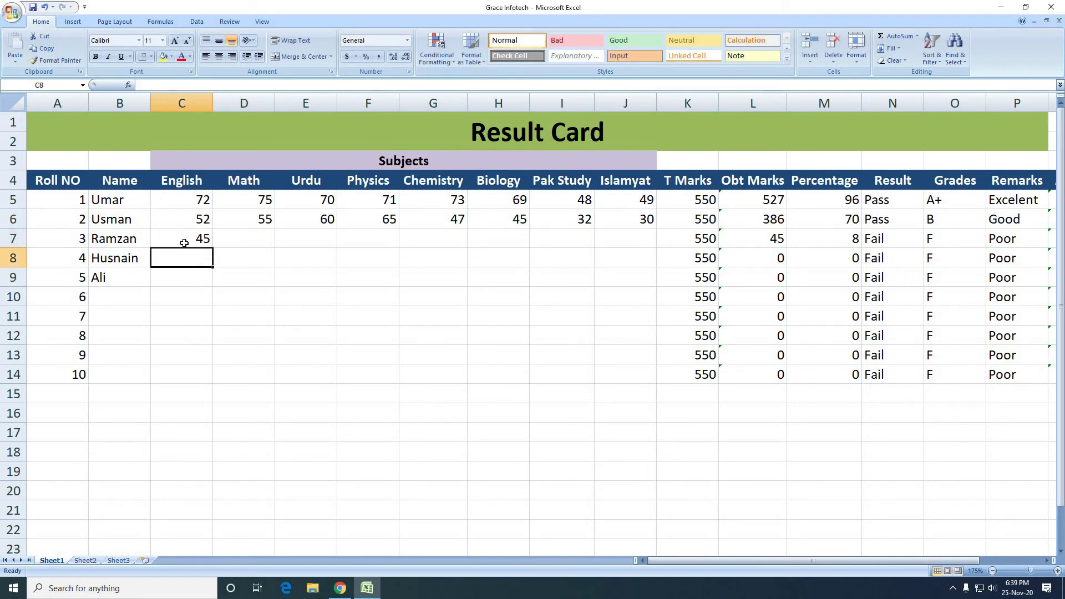
pyautogui.write('40')
pyautogui.press('Tab')
pyautogui.write('35')
pyautogui.press('BackSpace')
pyautogui.press('BackSpace')
pyautogui.press('Return')
pyautogui.write('35')
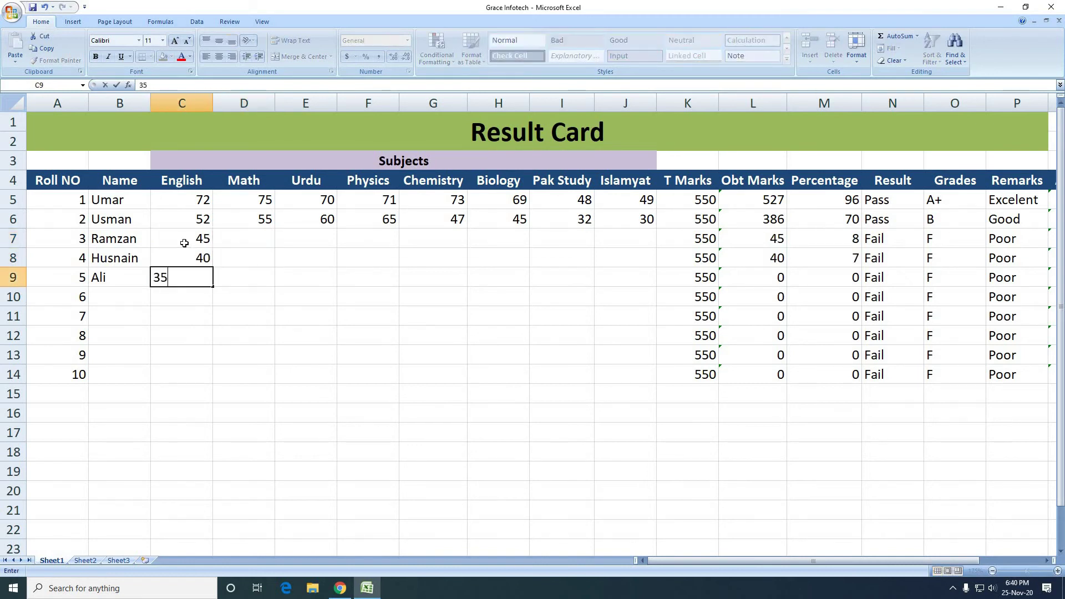
pyautogui.press('Up')
pyautogui.press('Up')
pyautogui.press('Right')
# Enter Math marks 50, 52 and 42 for rows 7–9
pyautogui.write('50')
pyautogui.press('Return')
pyautogui.write('52')
pyautogui.press('Return')
pyautogui.write('42')
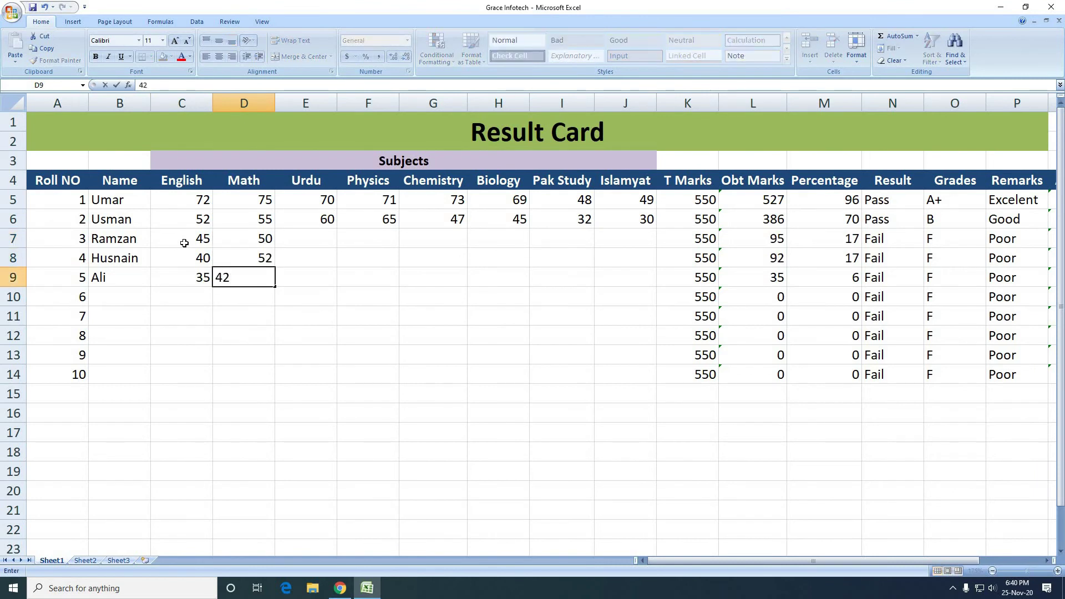
pyautogui.press('Up')
pyautogui.press('Right')
pyautogui.press('Down')
pyautogui.press('Left')
pyautogui.press('Left')
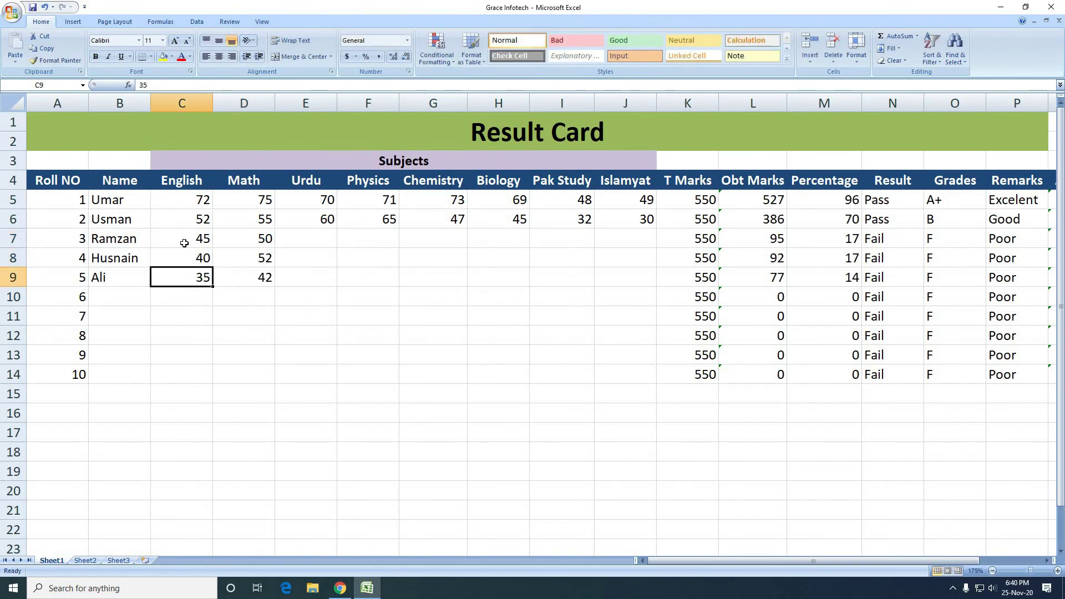
# Fill row 7's remaining marks: Urdu 45, Physics 48, Chemistry 41, Biology 38, Pak Study 31, Islamyat 28
pyautogui.press('Up')
pyautogui.press('Up')
pyautogui.press('Right')
pyautogui.press('Right')
pyautogui.write('45')
pyautogui.press('Tab')
pyautogui.write('48')
pyautogui.press('Tab')
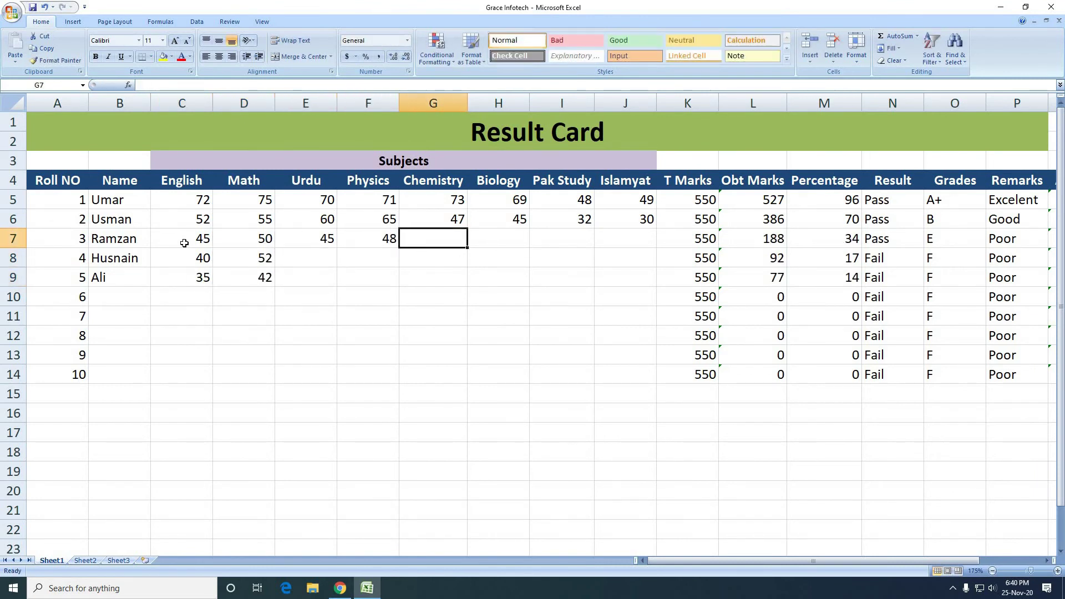
pyautogui.write('41')
pyautogui.press('Tab')
pyautogui.write('38')
pyautogui.press('Tab')
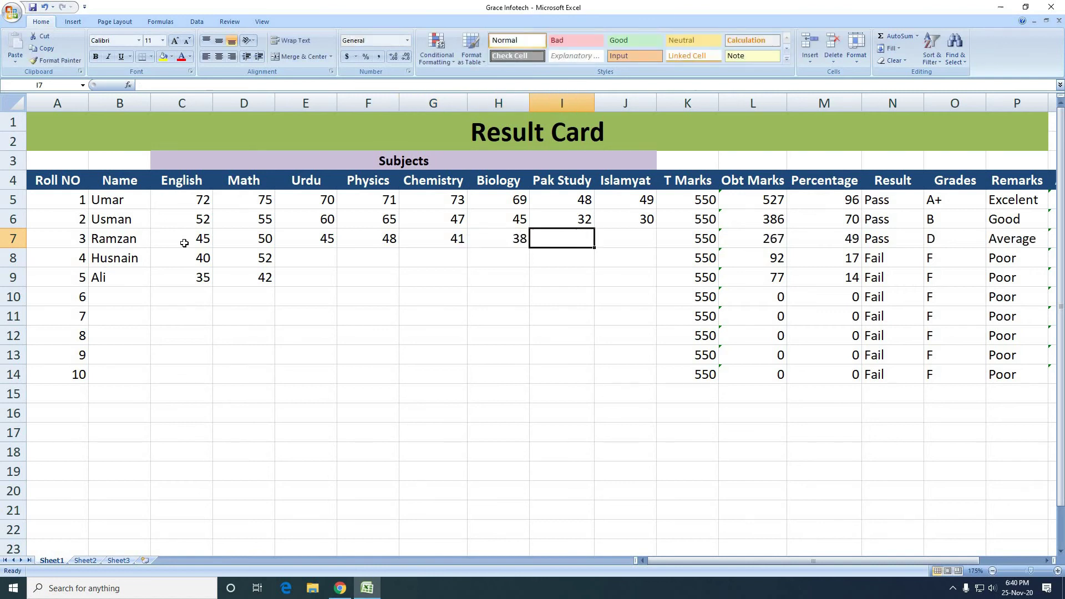
pyautogui.write('31')
pyautogui.press('Tab')
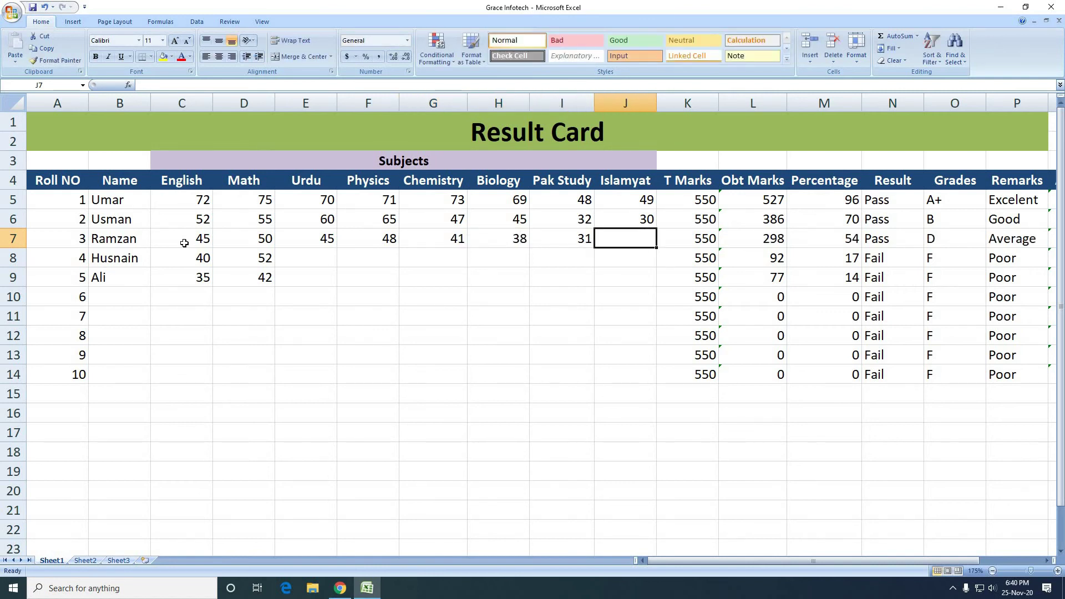
pyautogui.write('32')
pyautogui.press('Return')
pyautogui.press('Up')
pyautogui.write('28')
pyautogui.press('Return')
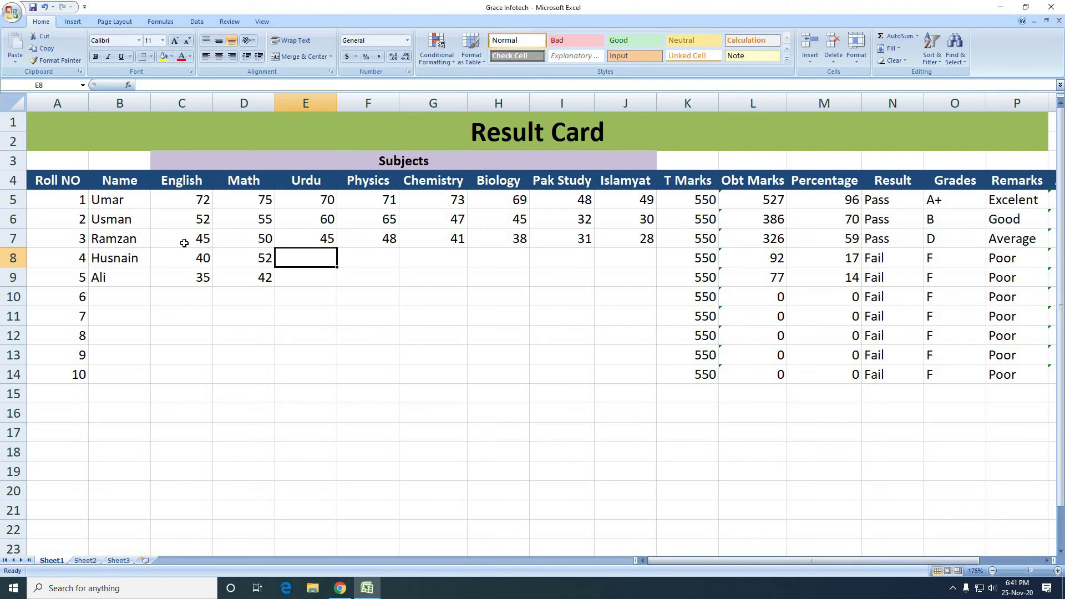
# Enter rows 8–9 Urdu (32, 17), Physics (37, 15) and Chemistry (32, 12) marks
pyautogui.write('45')
pyautogui.press('Tab')
pyautogui.hotkey('shift', 'Tab')
pyautogui.write('32')
pyautogui.press('Return')
pyautogui.write('17')
pyautogui.press('Tab')
pyautogui.press('Up')
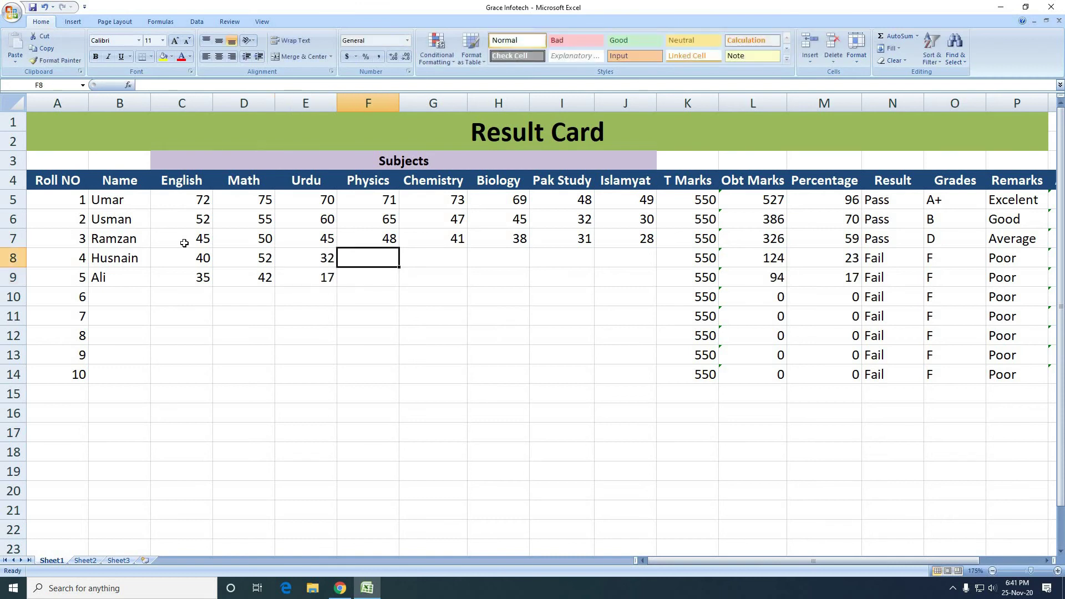
pyautogui.write('37')
pyautogui.press('Return')
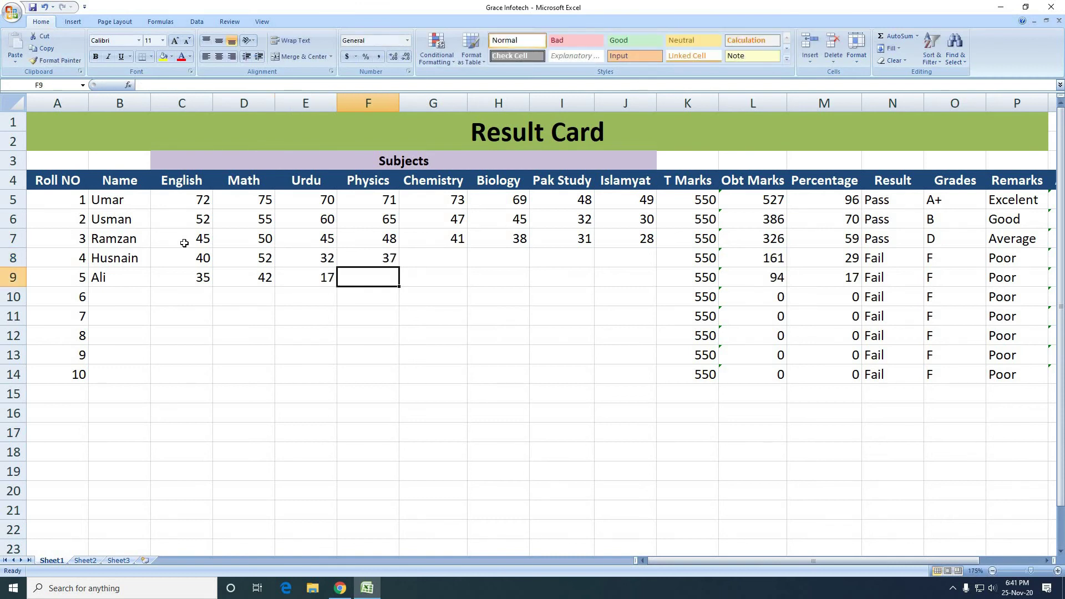
pyautogui.write('15')
pyautogui.press('Tab')
pyautogui.press('Up')
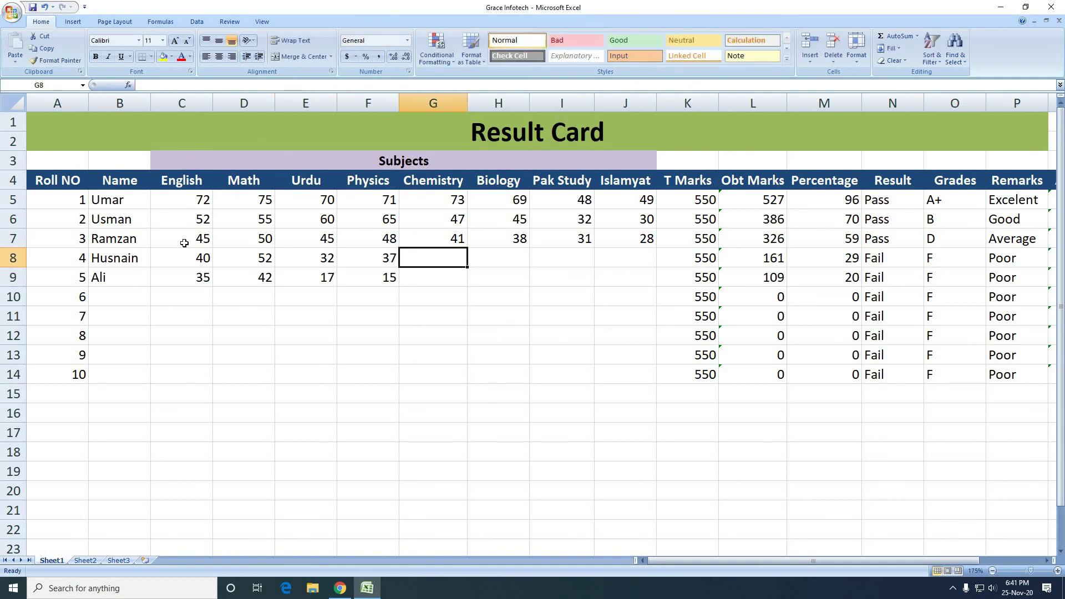
pyautogui.write('32')
pyautogui.press('Return')
pyautogui.write('12')
pyautogui.press('Tab')
# Enter rows 8–9 Biology (32, 29), Pak Study (25, 21), Islamyat (26, 17); correct row 9 Math to 30
pyautogui.press('Up')
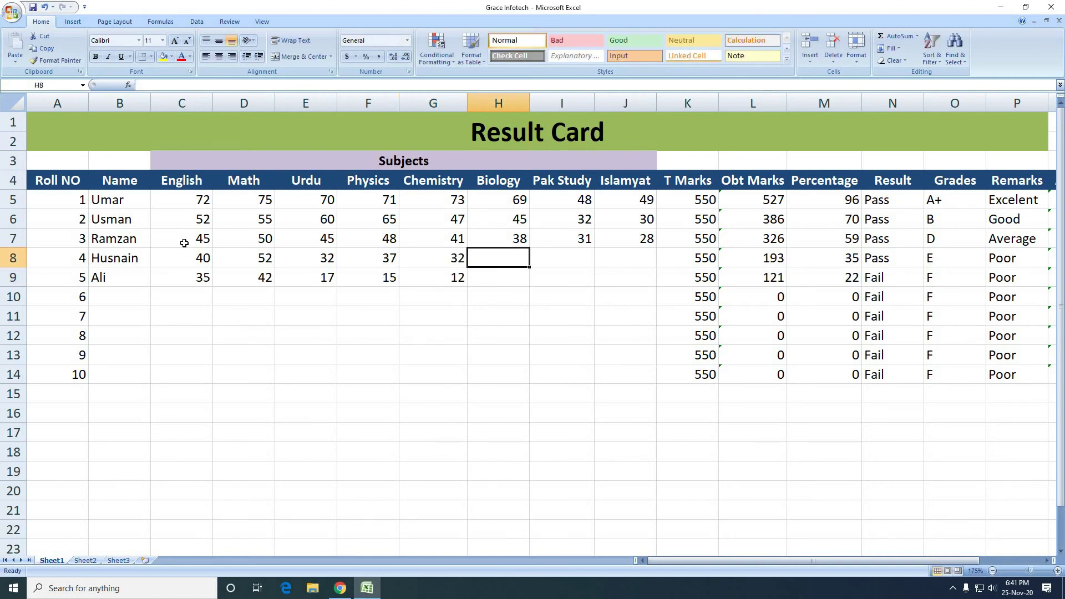
pyautogui.write('32')
pyautogui.press('Return')
pyautogui.write('29')
pyautogui.press('Tab')
pyautogui.press('Up')
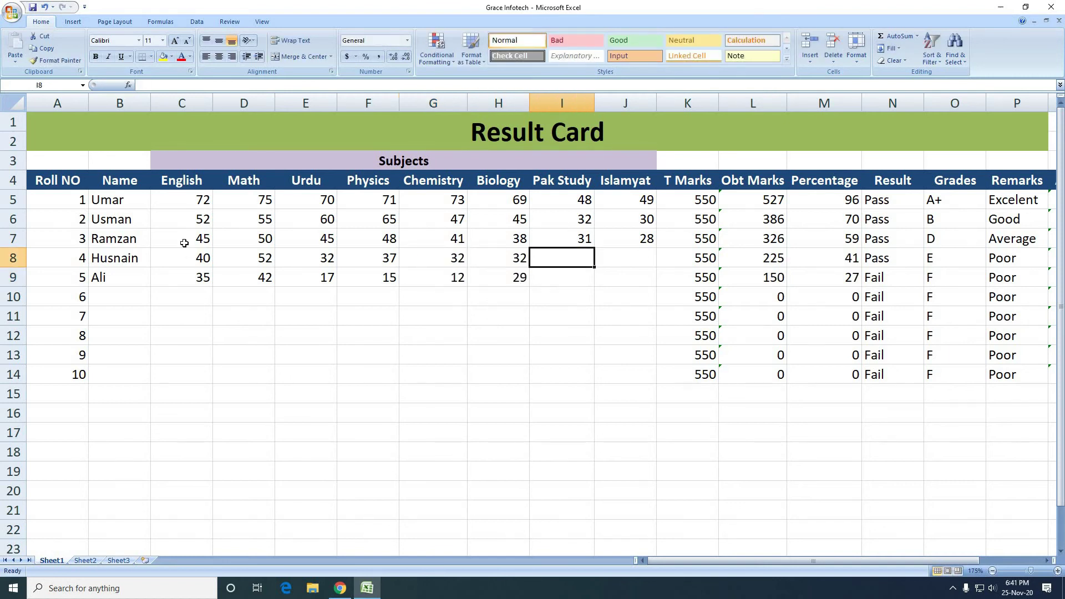
pyautogui.write('25')
pyautogui.press('Return')
pyautogui.write('21')
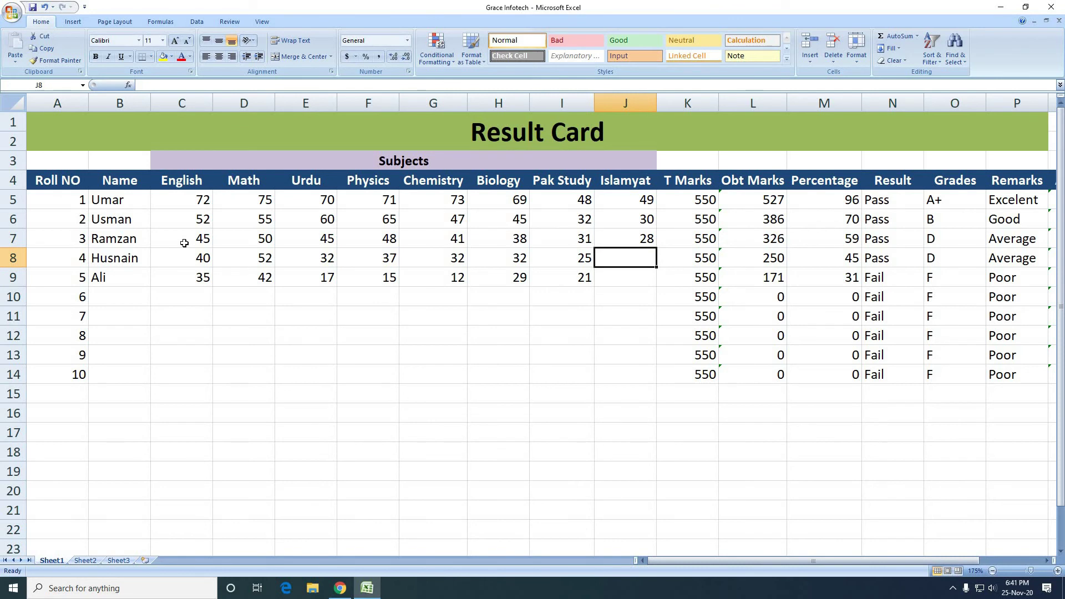
pyautogui.write('2')
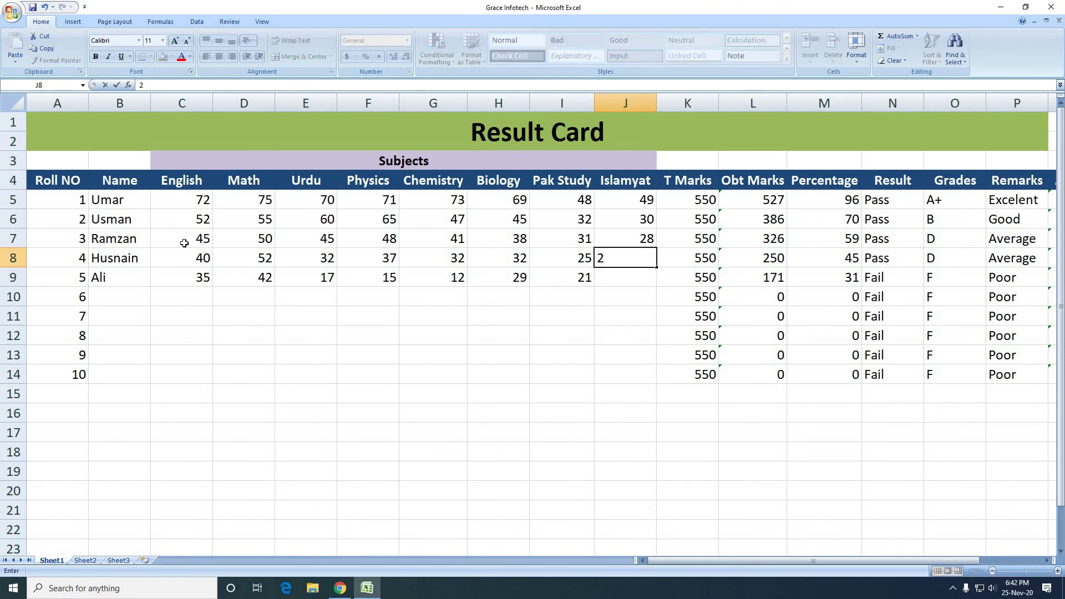
pyautogui.write('6')
pyautogui.press('Return')
pyautogui.write('17')
pyautogui.press('Tab')
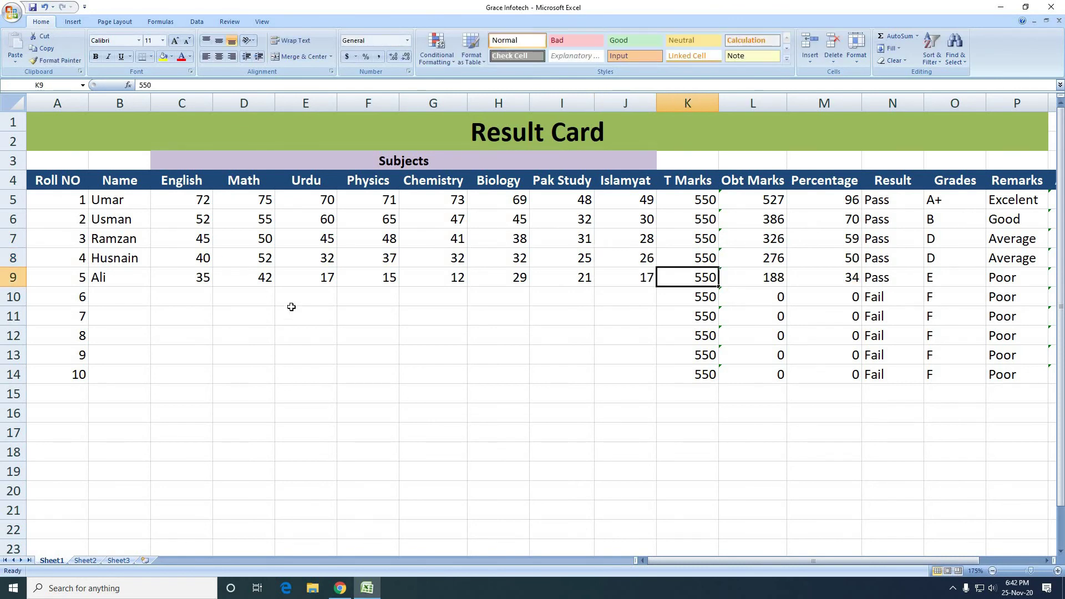
pyautogui.press('Left')
pyautogui.press('Left')
pyautogui.press('Left')
pyautogui.press('Left')
pyautogui.press('Left')
pyautogui.press('Left')
pyautogui.write('30')
pyautogui.press('Left')
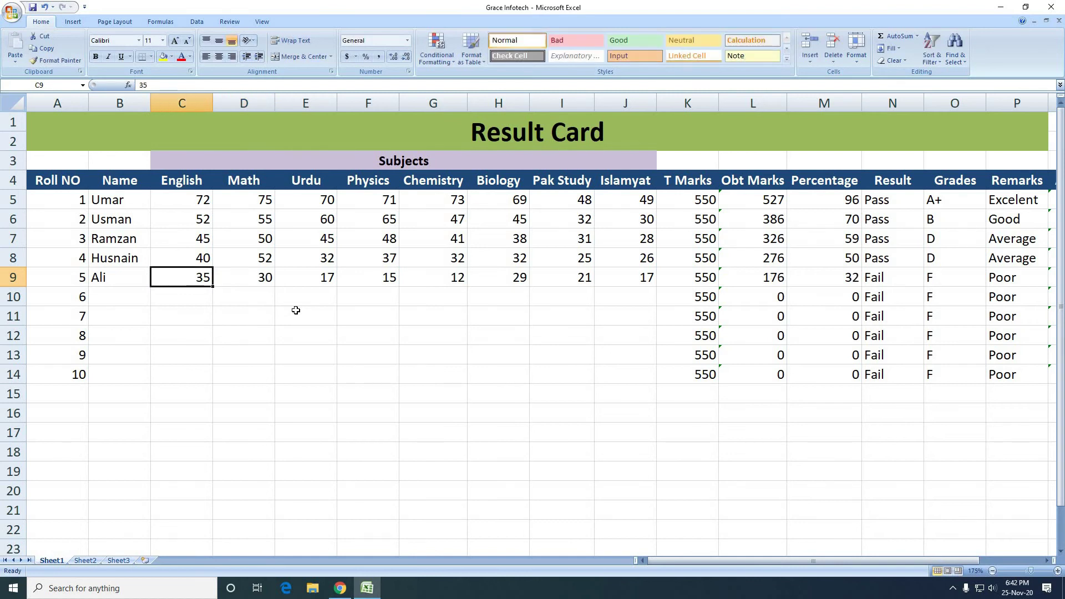
# Change row 9's English mark to 25 and check its Percentage and Pass/Fail formulas
pyautogui.write('25')
pyautogui.press('Tab')
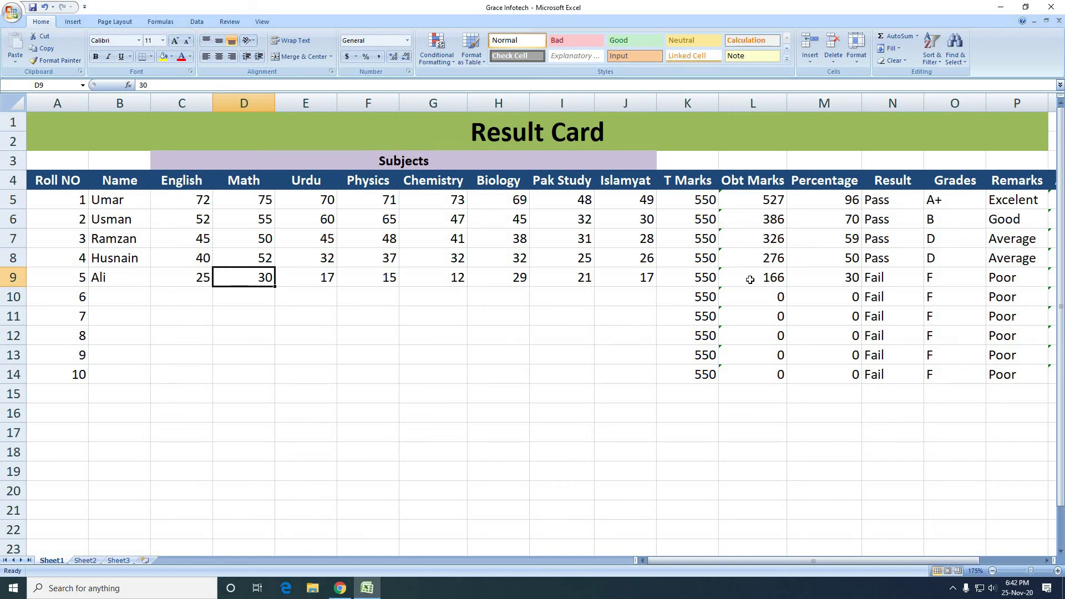
pyautogui.click(845, 281)
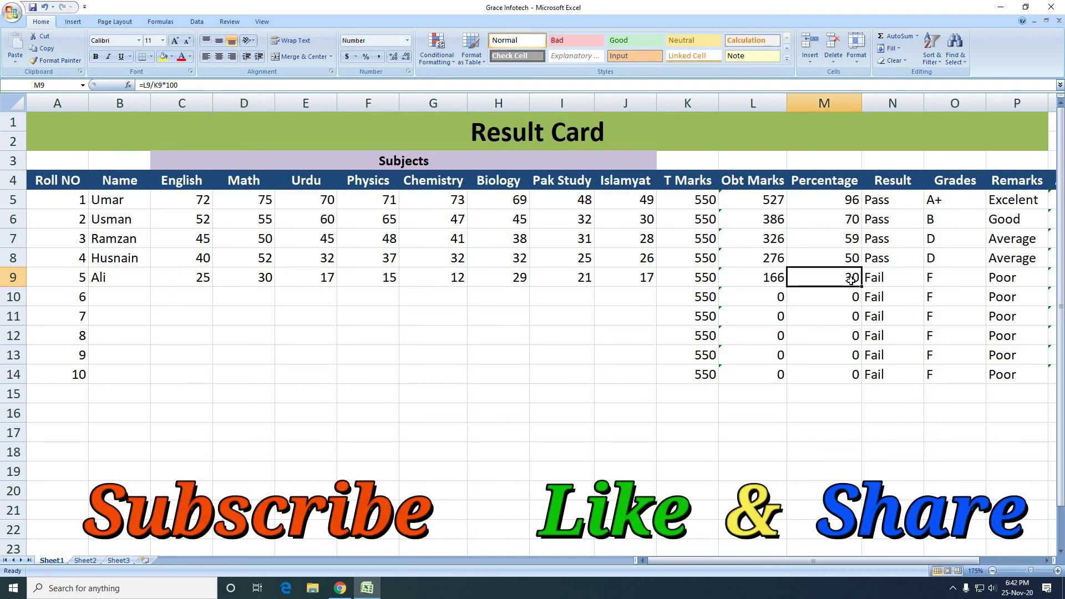
pyautogui.click(889, 277)
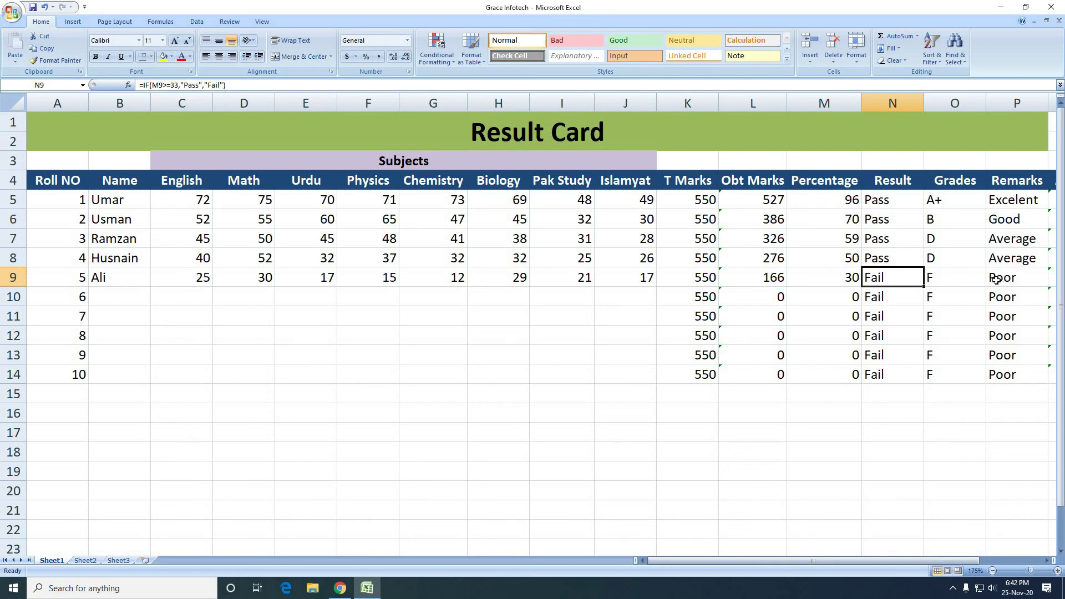
# Review row 9's grade, remarks, Average, Maximam and Minimam formulas (21, 30, 12) for roll number 5
pyautogui.click(955, 283)
pyautogui.click(1015, 280)
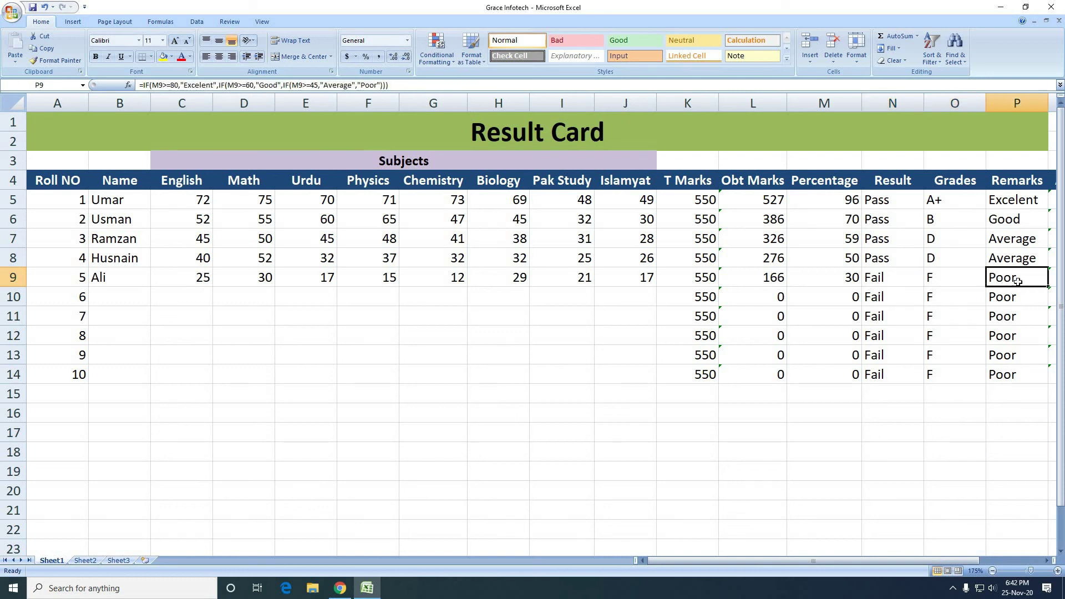
pyautogui.press('Right')
pyautogui.press('Right')
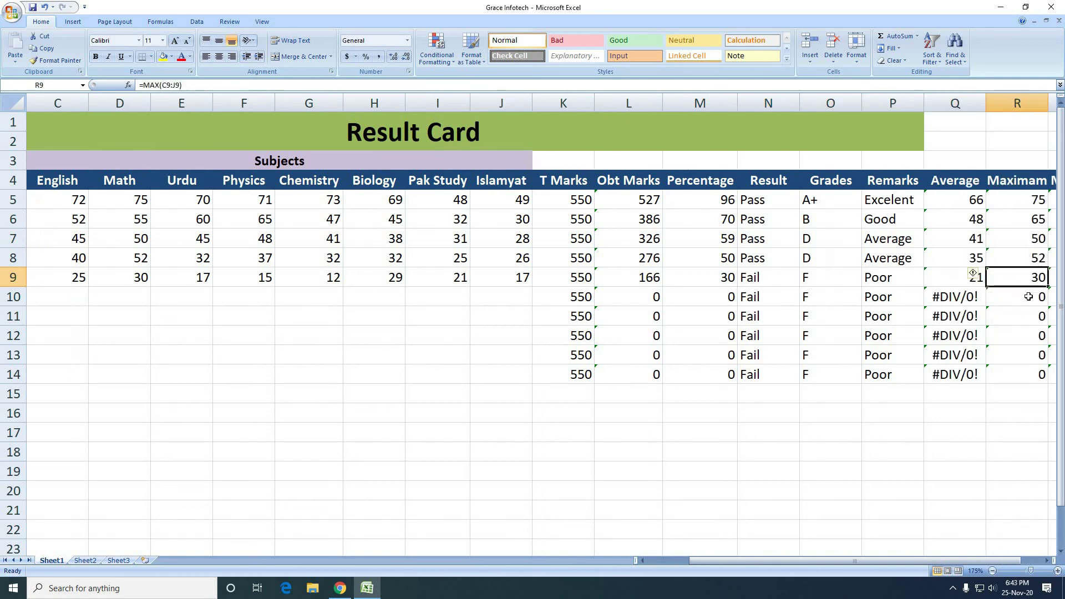
pyautogui.press('Right')
pyautogui.press('Left')
pyautogui.press('Left')
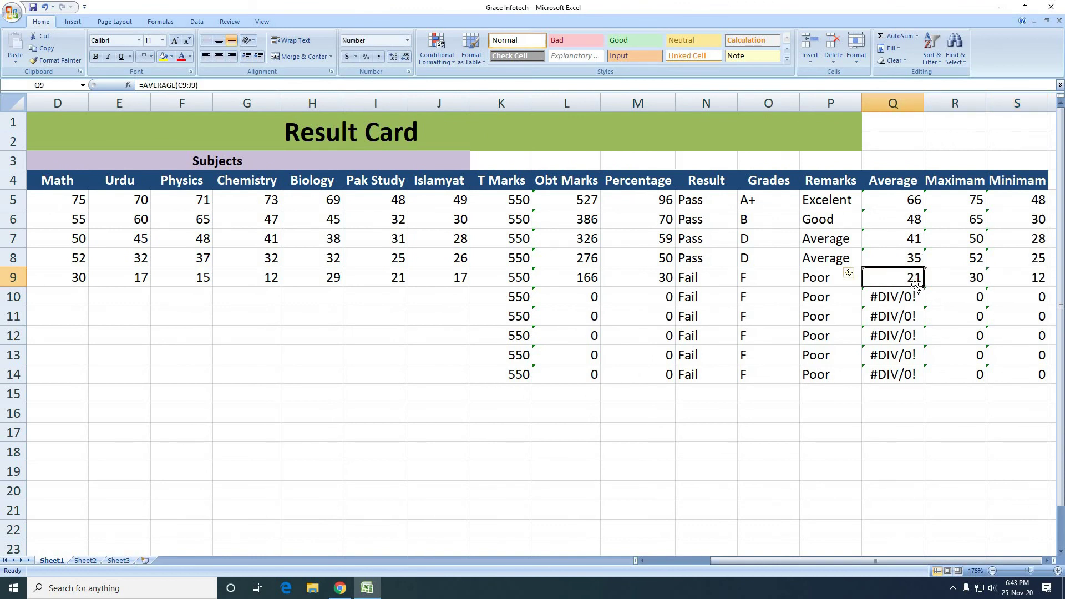
pyautogui.click(974, 283)
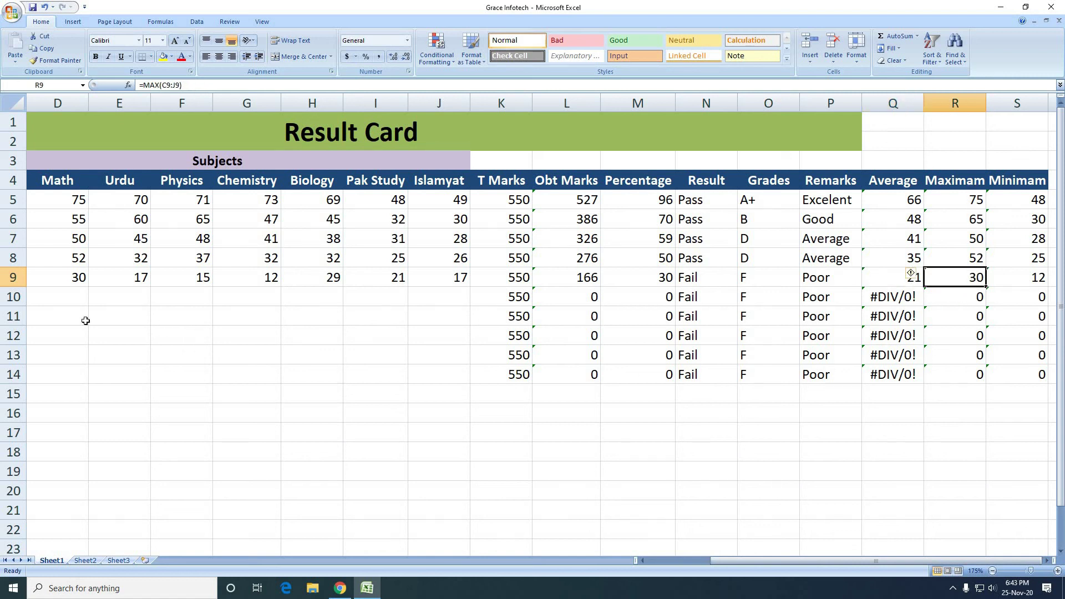
pyautogui.click(1033, 279)
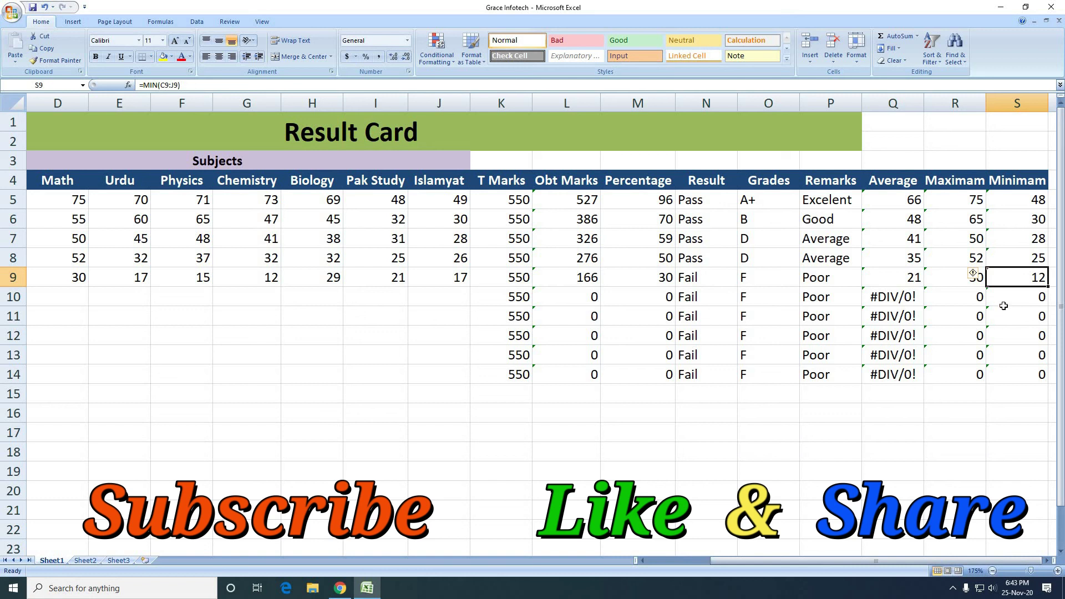
pyautogui.moveTo(852, 561)
pyautogui.mouseDown()
pyautogui.moveTo(839, 558)
pyautogui.moveTo(882, 555)
pyautogui.mouseUp()
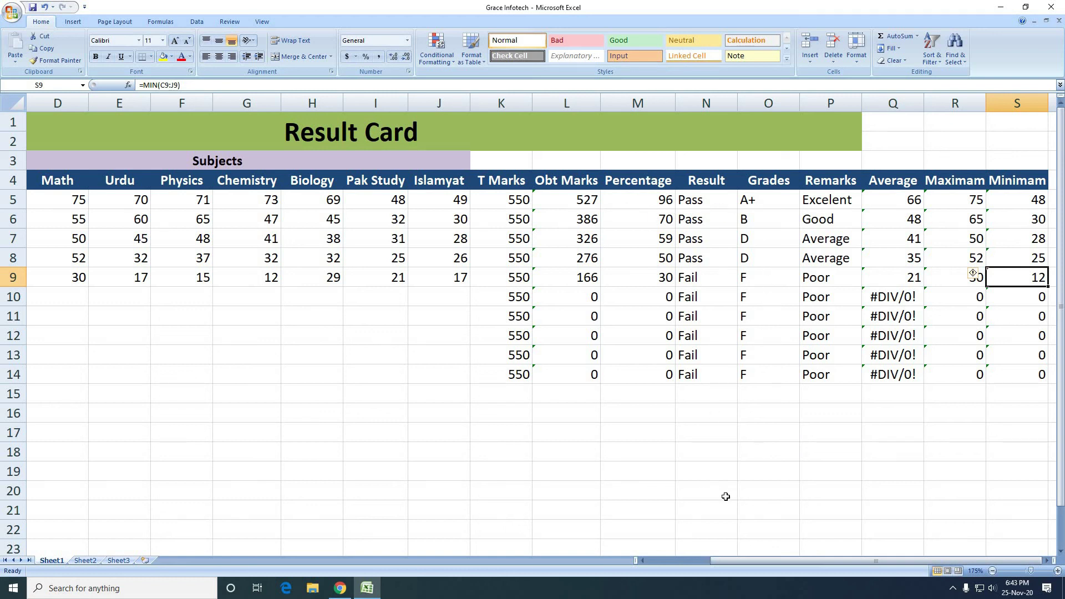
pyautogui.moveTo(743, 563); pyautogui.dragTo(743, 560)
pyautogui.moveTo(726, 563); pyautogui.dragTo(659, 560)
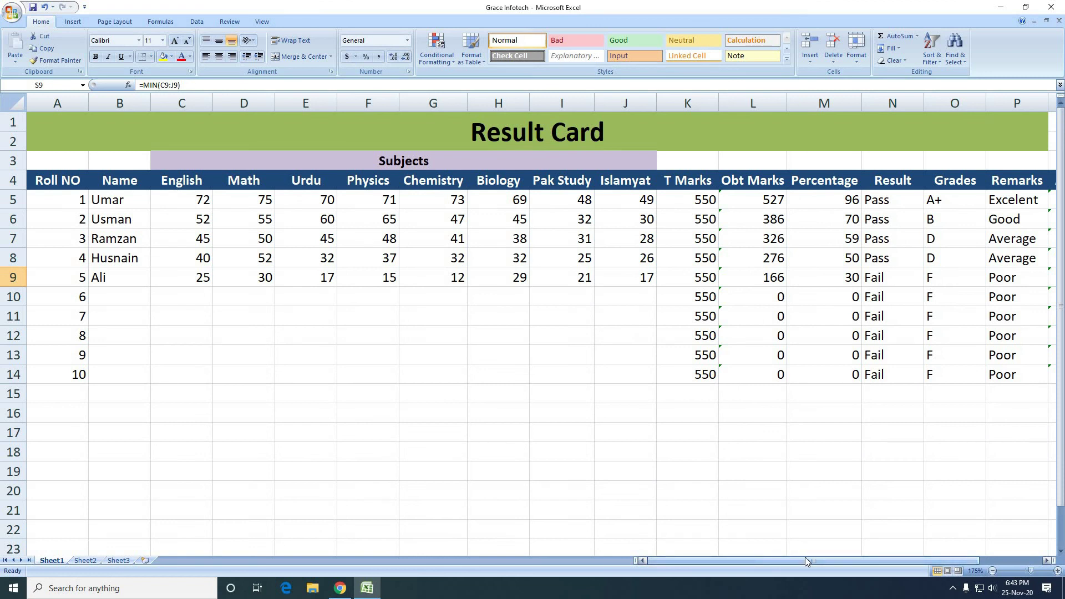
pyautogui.moveTo(806, 558); pyautogui.dragTo(863, 561)
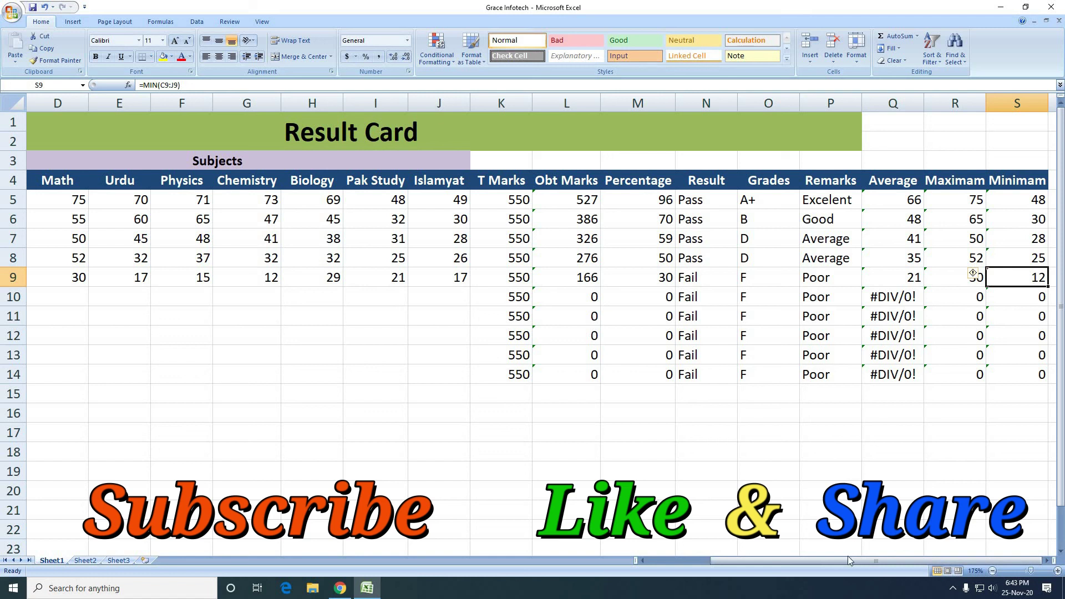
pyautogui.moveTo(843, 559); pyautogui.dragTo(741, 560)
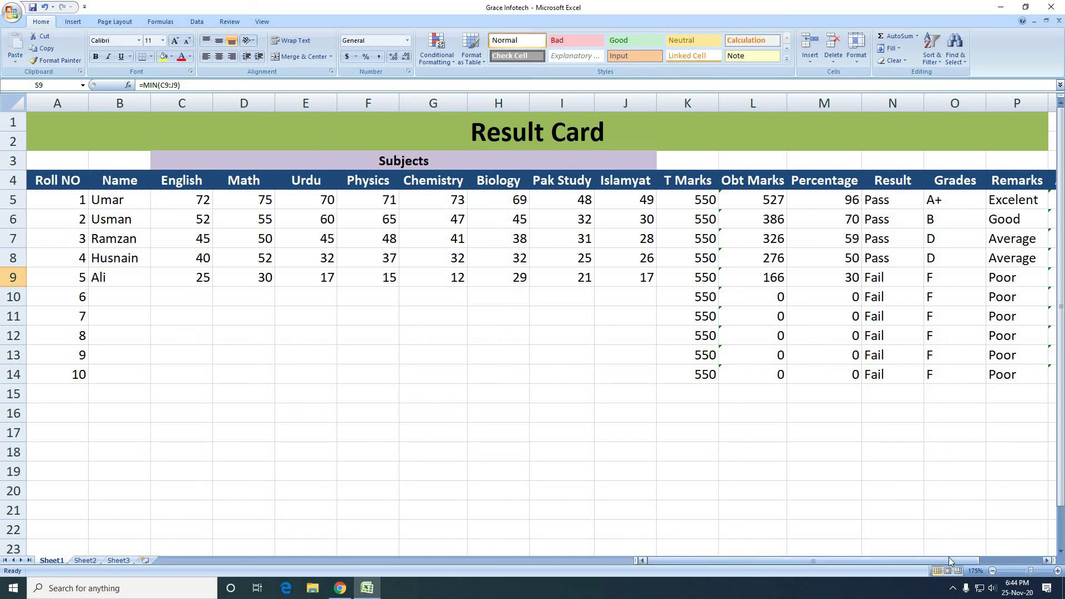
pyautogui.moveTo(949, 559)
pyautogui.mouseDown()
pyautogui.moveTo(979, 557)
pyautogui.moveTo(824, 559)
pyautogui.mouseUp()
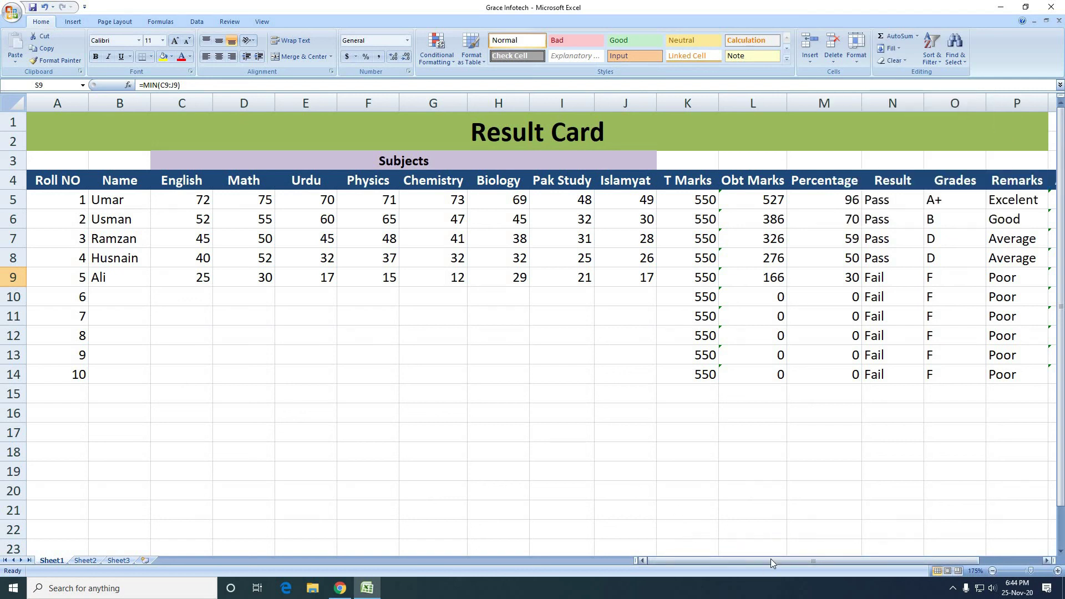
pyautogui.moveTo(770, 558); pyautogui.dragTo(892, 558)
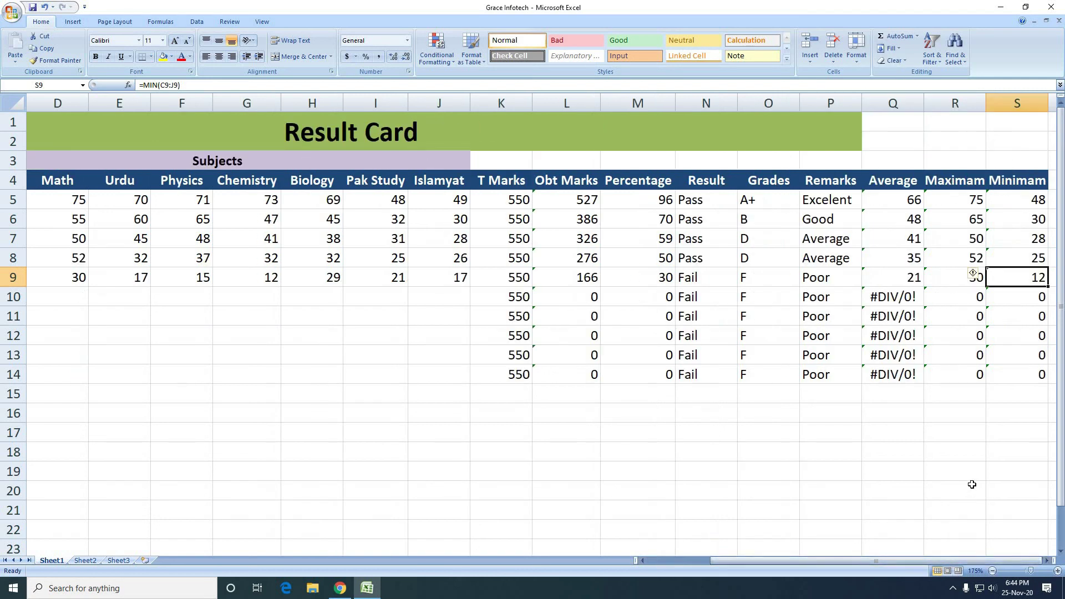